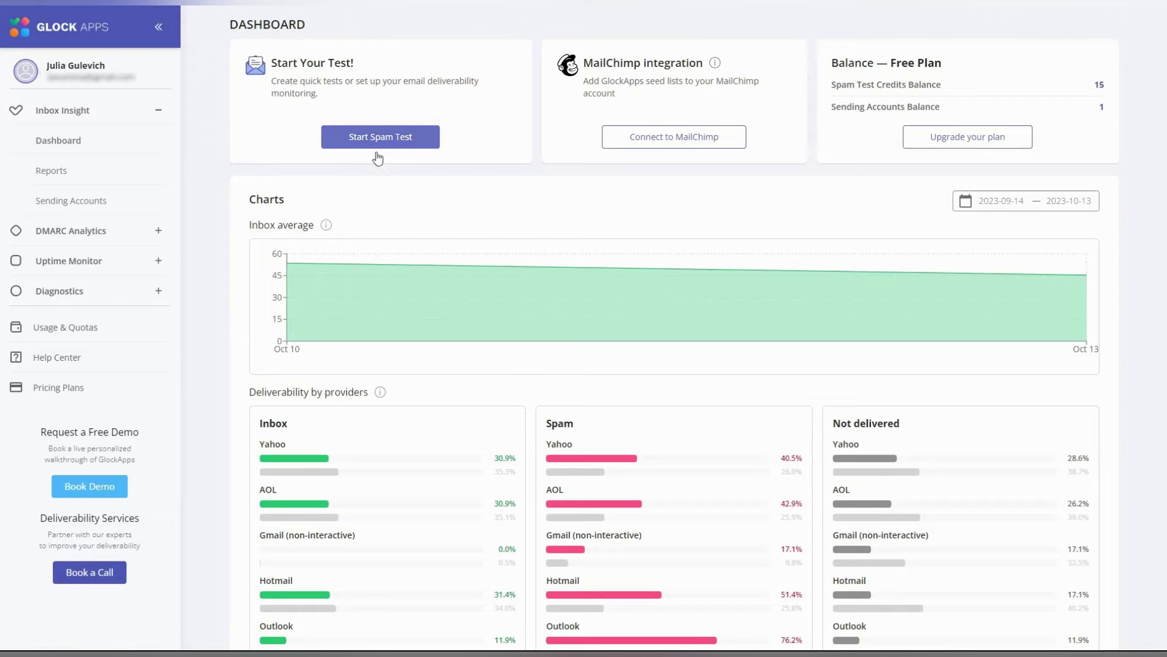
# - Choose an automatic spam test and start adding a sending account from its setup
pyautogui.click(804, 299)
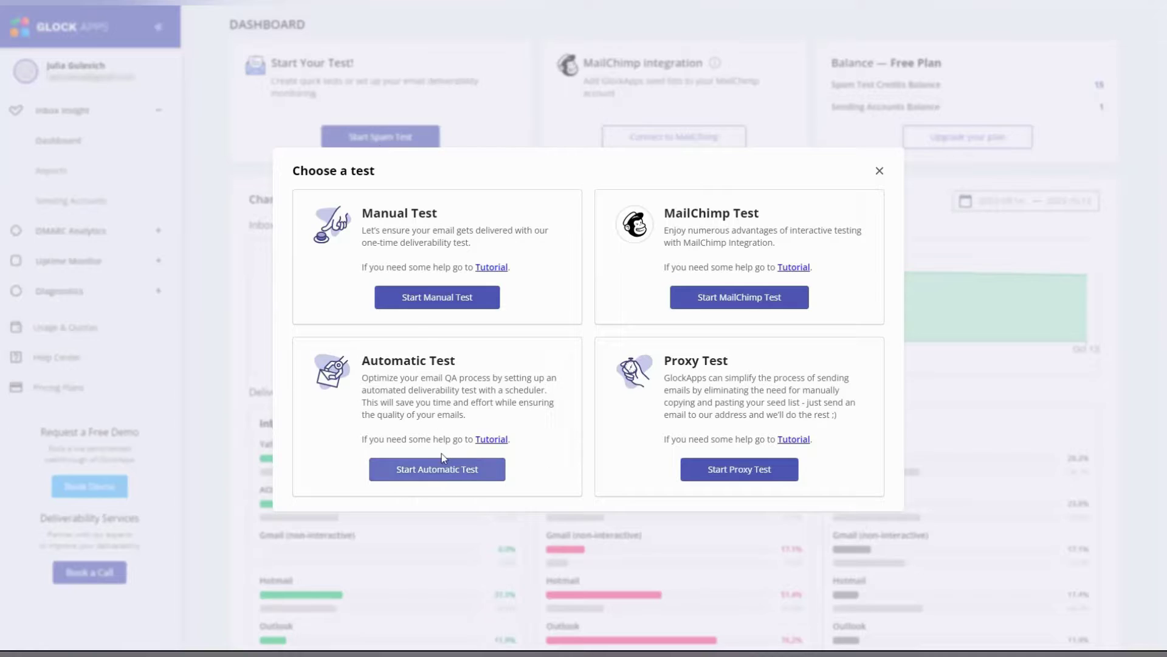
pyautogui.click(439, 480)
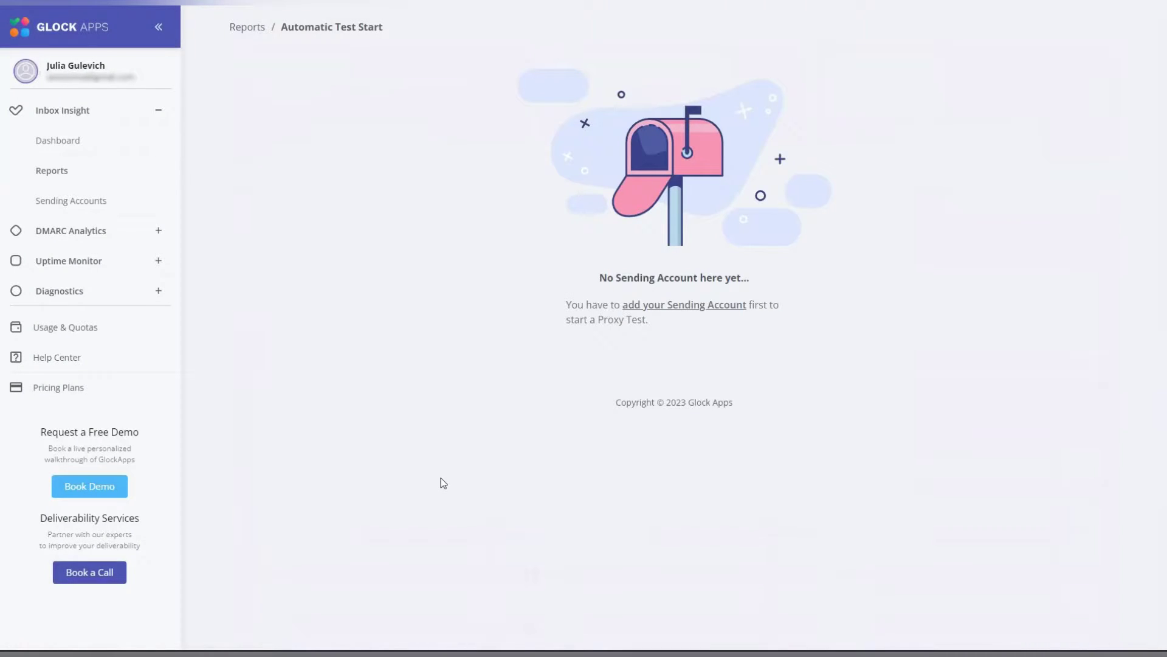
pyautogui.click(661, 306)
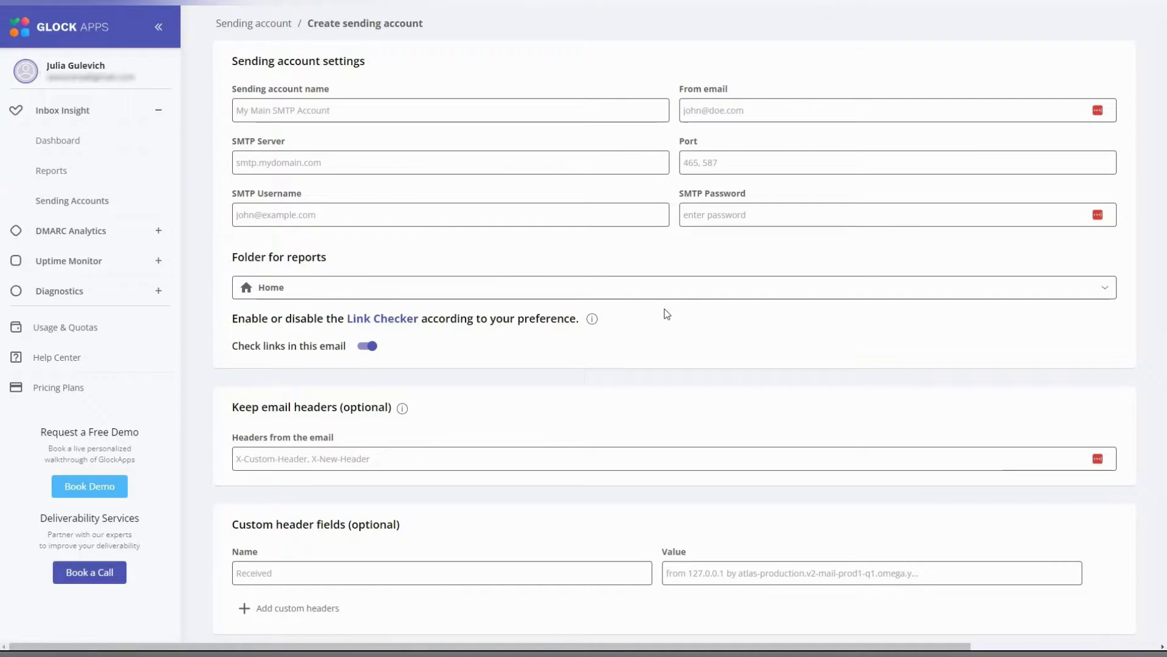
# - Name the sending account 'my Gmail account' and enter the sender's From email address
pyautogui.click(360, 111)
pyautogui.write('my Gmail')
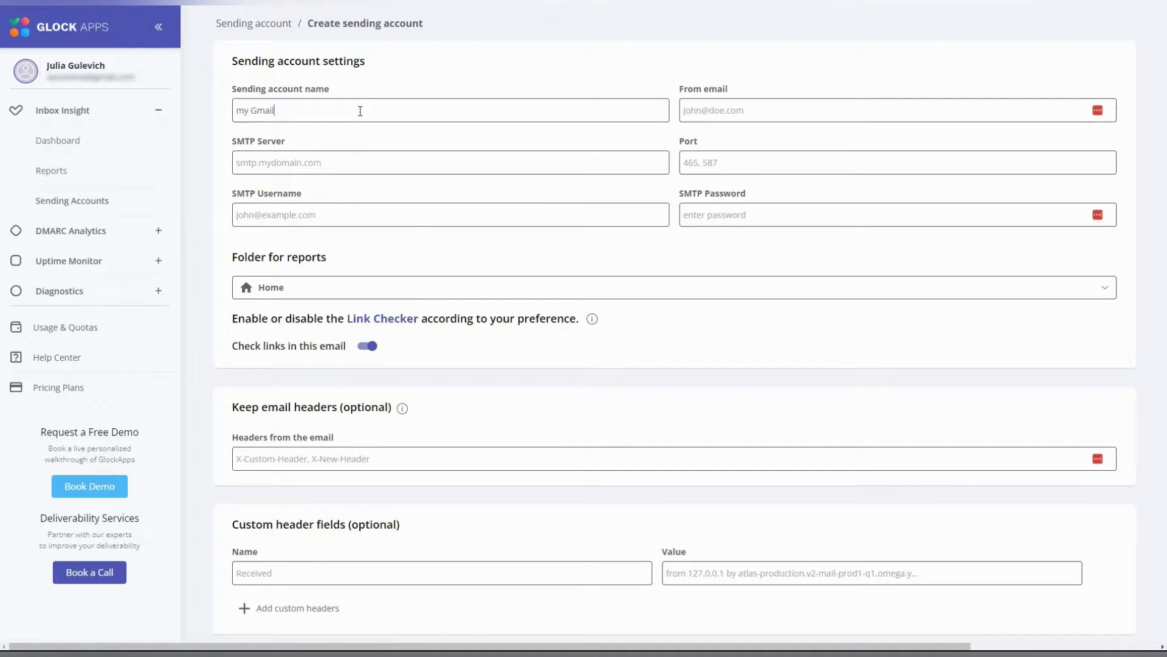
pyautogui.write(' account')
pyautogui.click(767, 112)
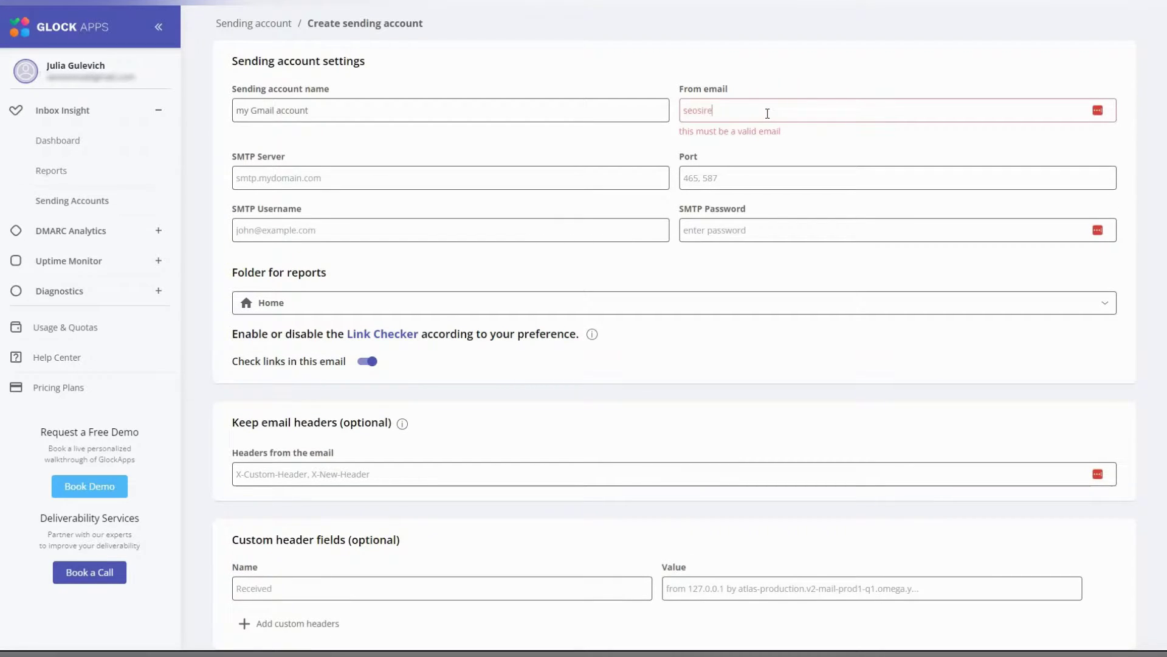
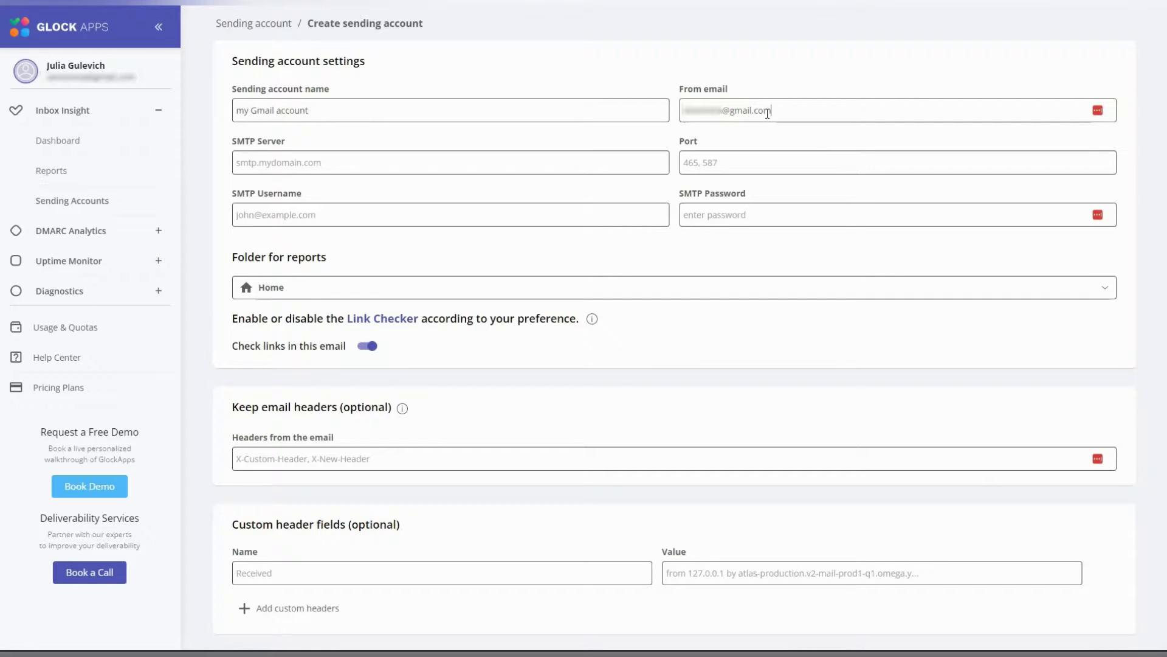
# - Enter SMTP server smtp.gmail.com, port 587, the SMTP username and the pasted password
pyautogui.click(289, 164)
pyautogui.write('s')
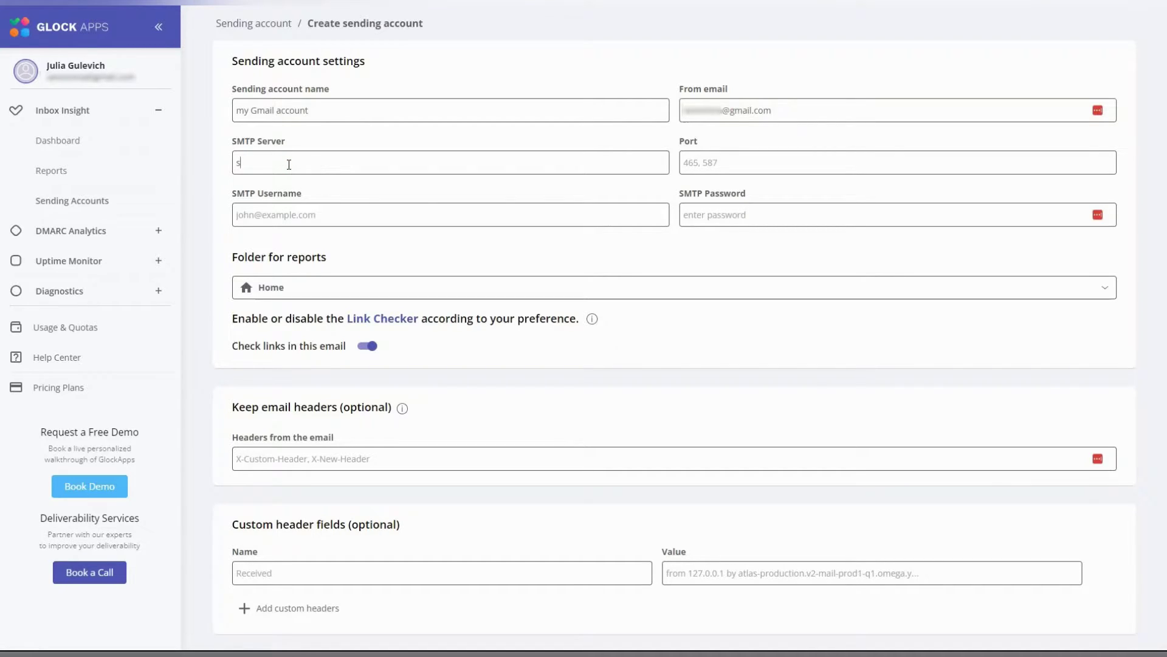
pyautogui.write('mtp.gmail.com')
pyautogui.click(794, 167)
pyautogui.write('587')
pyautogui.click(332, 220)
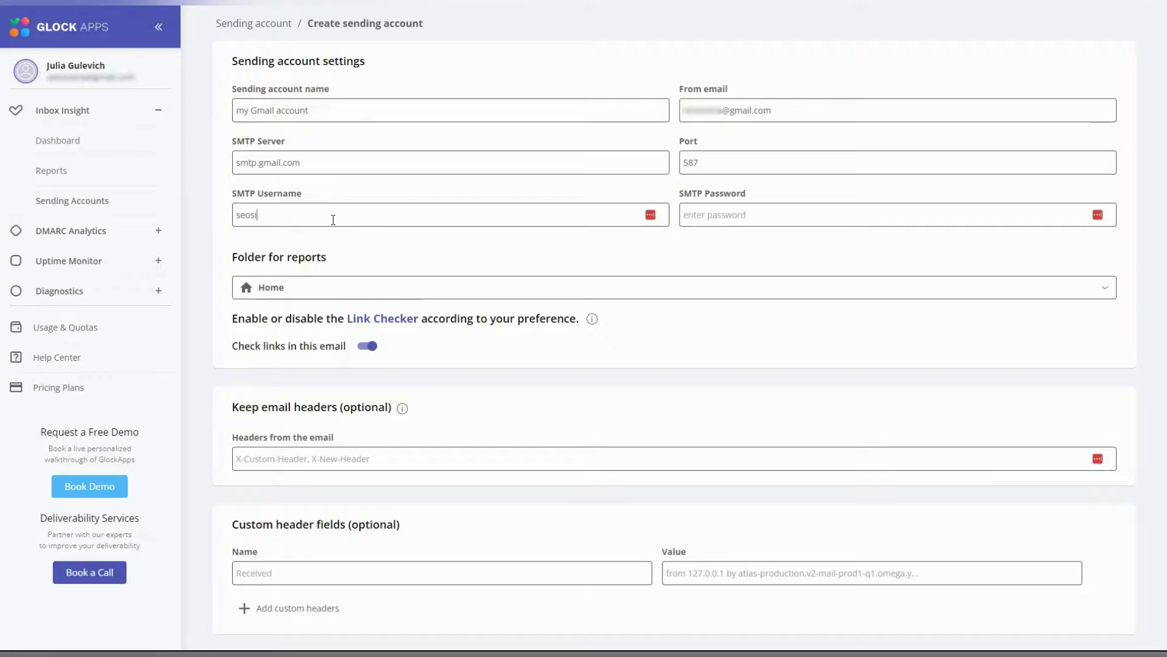
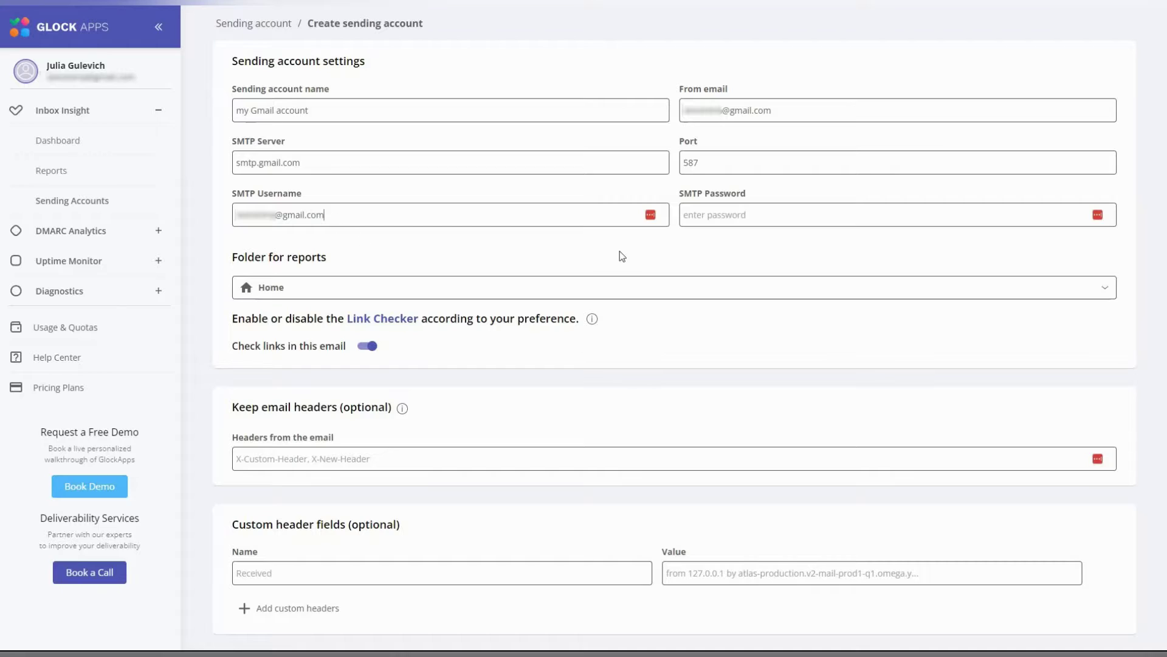
pyautogui.click(717, 209)
pyautogui.hotkey('ctrl', 'v')
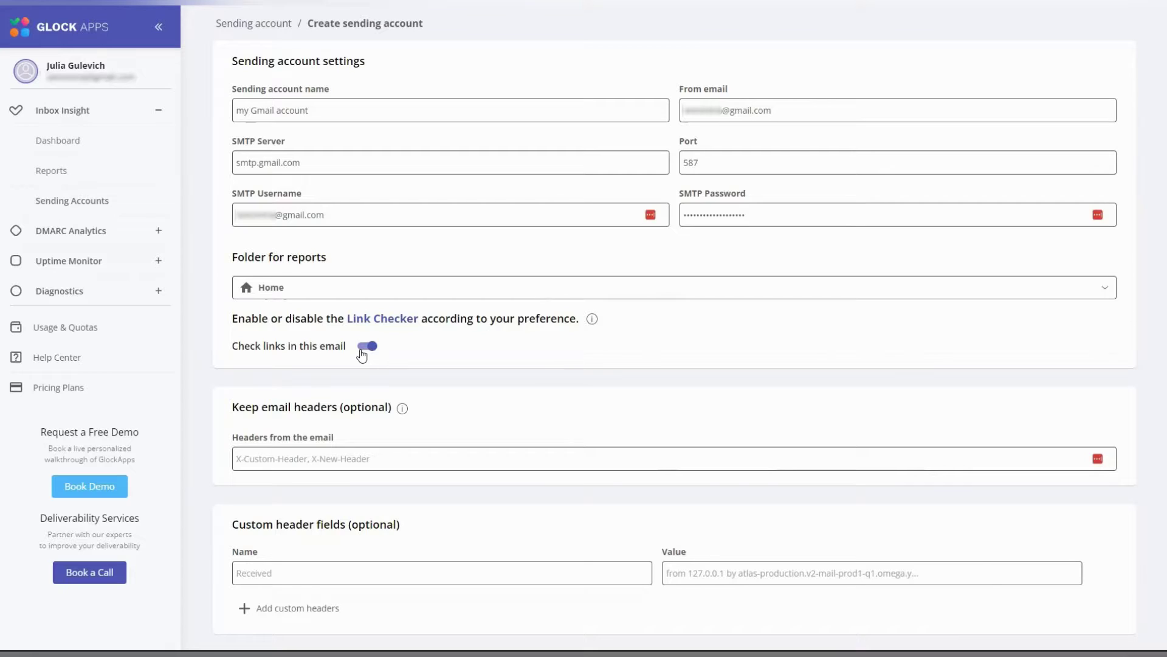
# - Select All spam filters and All email providers, then create the sending account
pyautogui.scroll(-4, 364, 355)
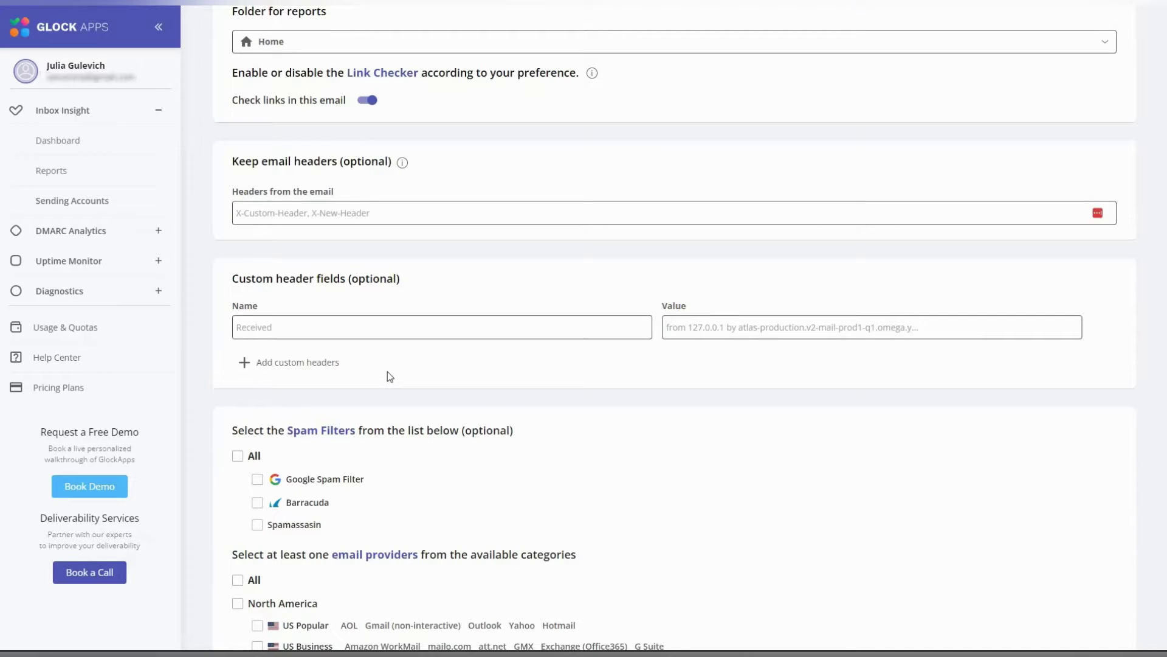
pyautogui.scroll(-5, 389, 376)
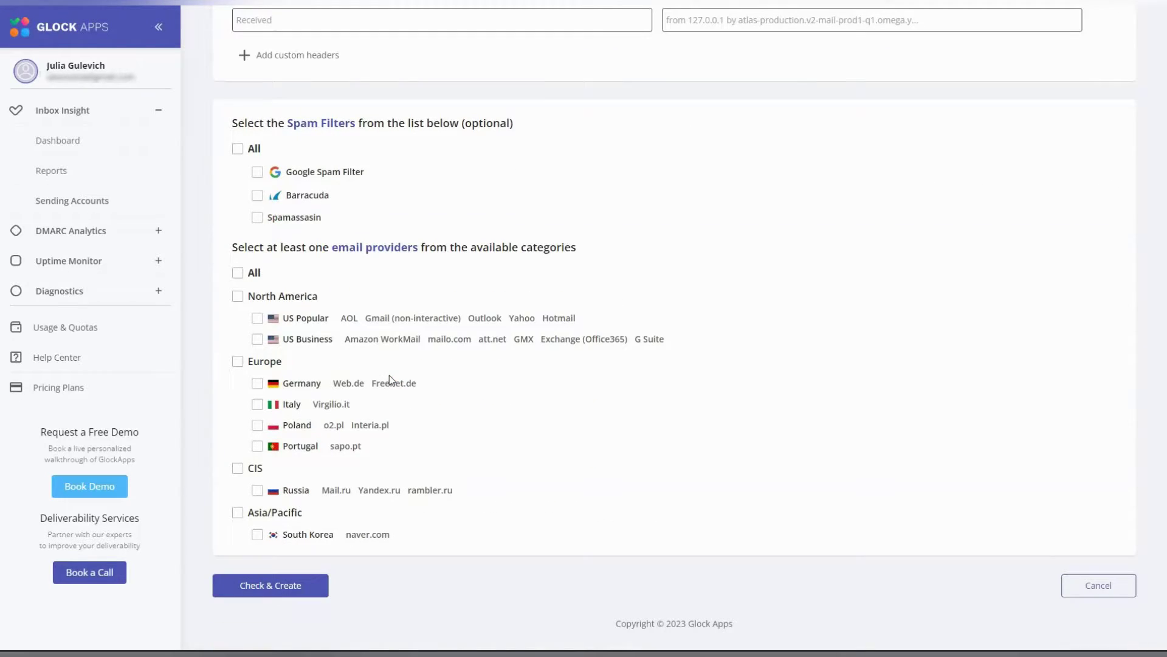
pyautogui.click(237, 148)
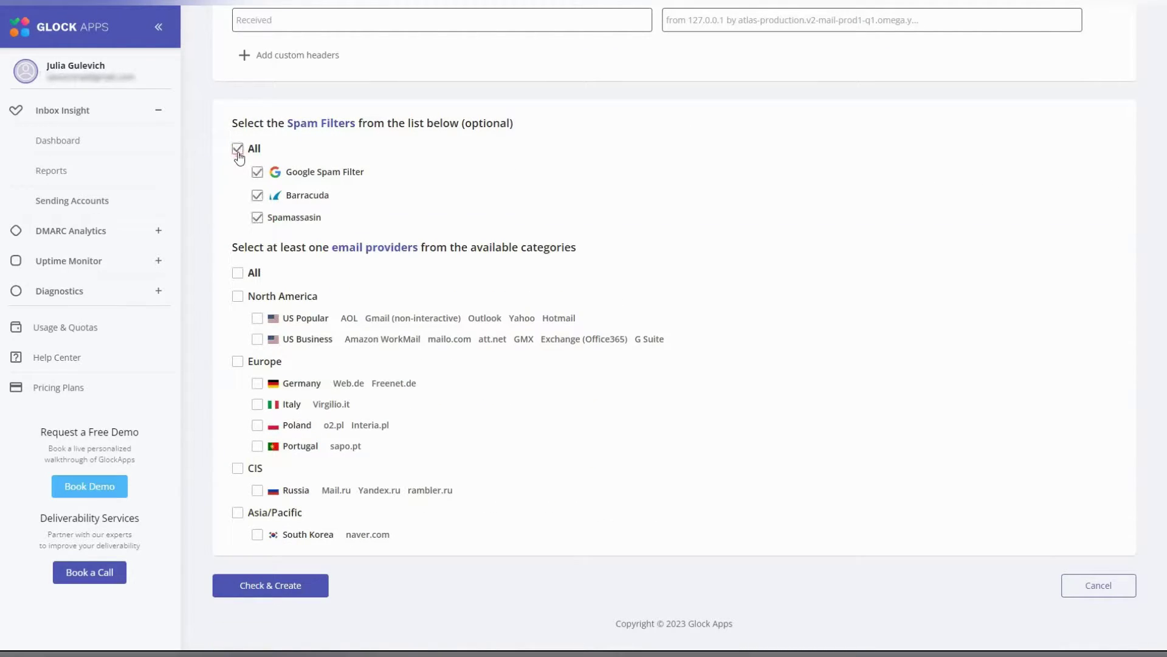
pyautogui.click(237, 274)
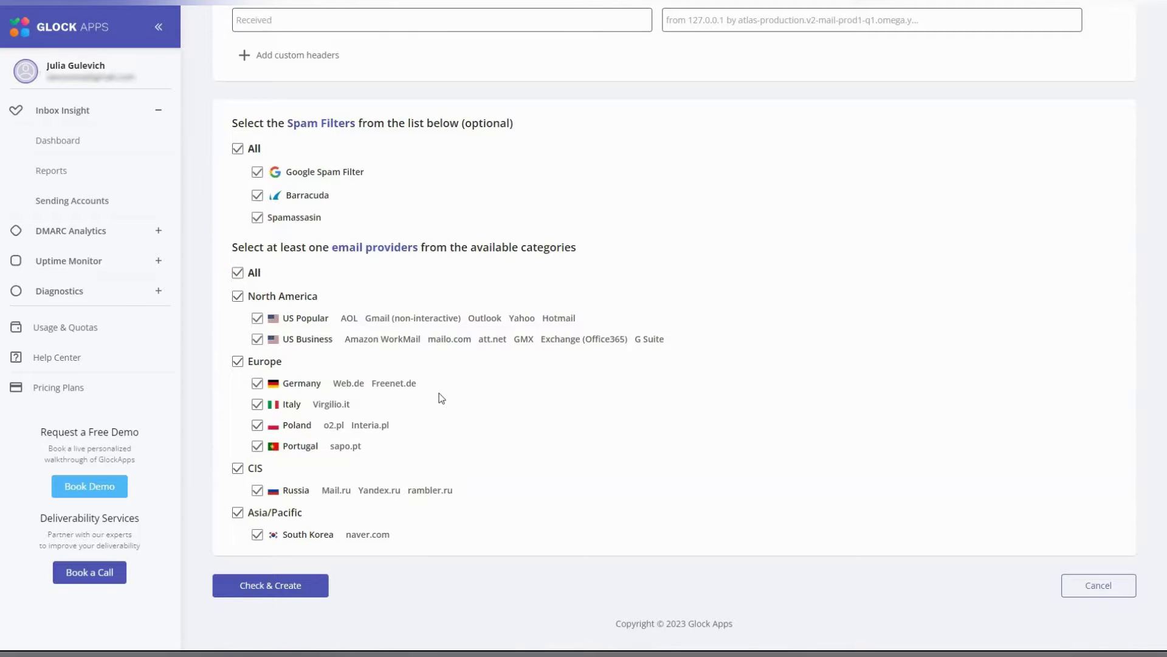
pyautogui.click(296, 593)
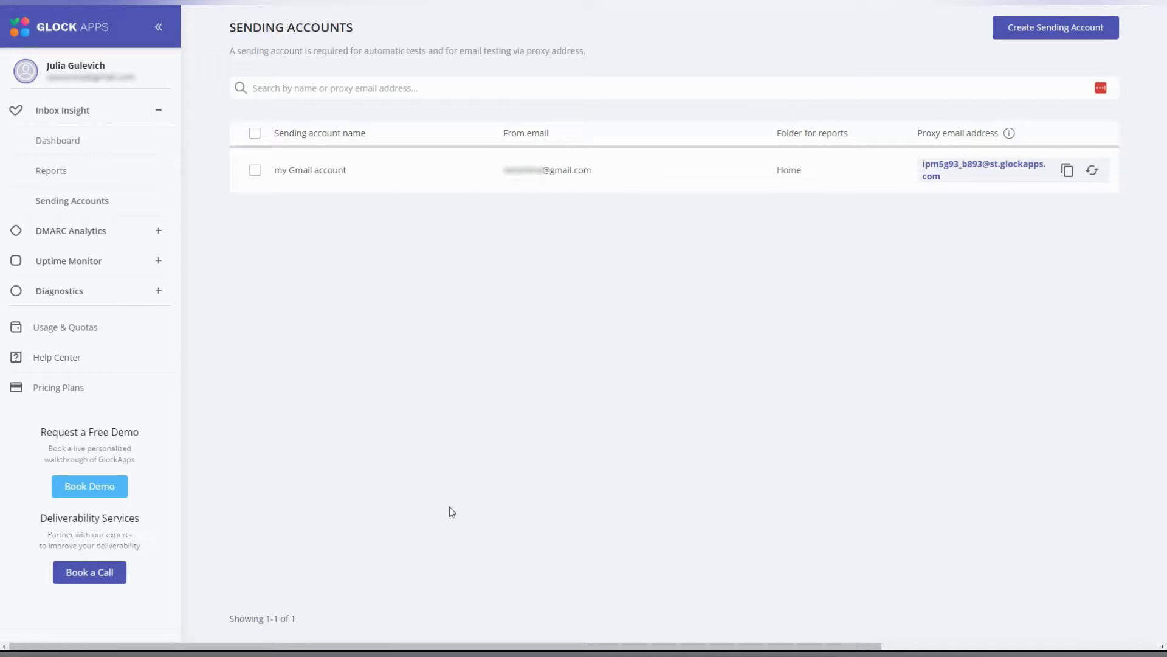
# - Start a new test from the Automatic Tests reports
pyautogui.click(55, 174)
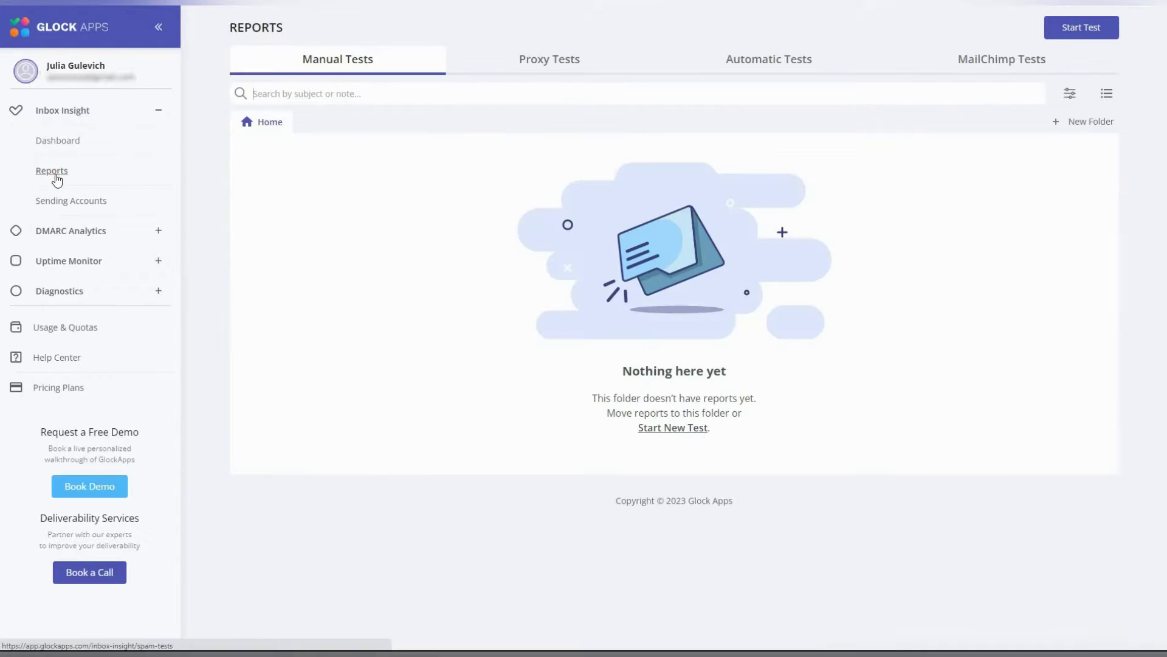
pyautogui.click(741, 70)
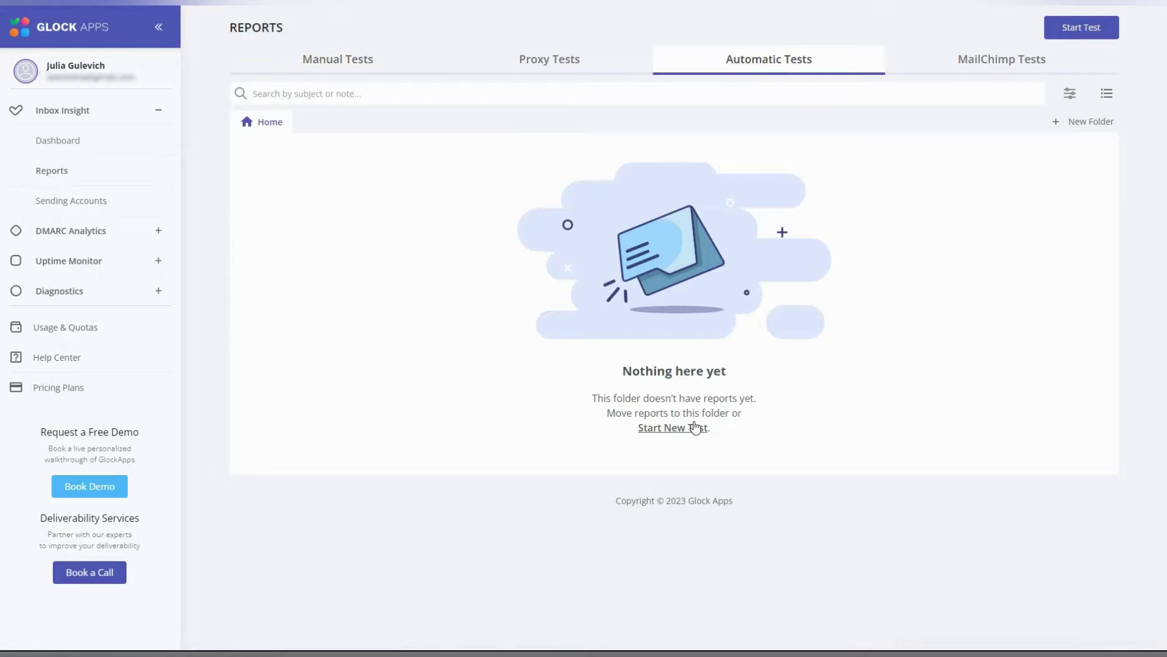
pyautogui.click(675, 429)
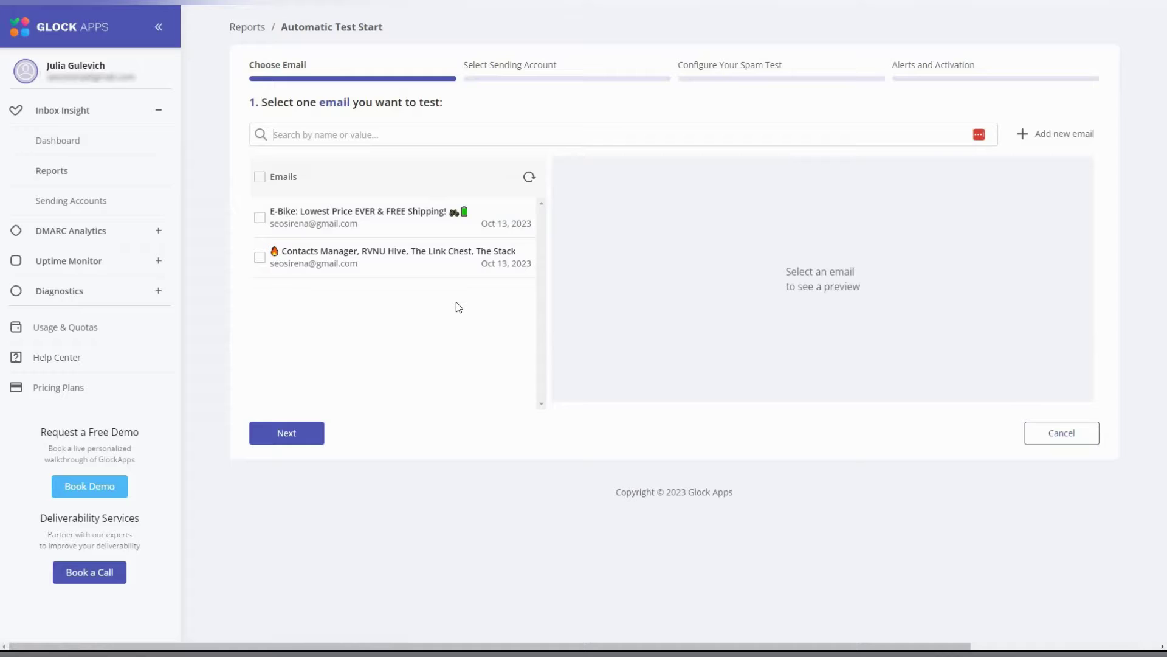
# - Copy the new email's proxy address and send the Gmail draft to it
pyautogui.click(1067, 139)
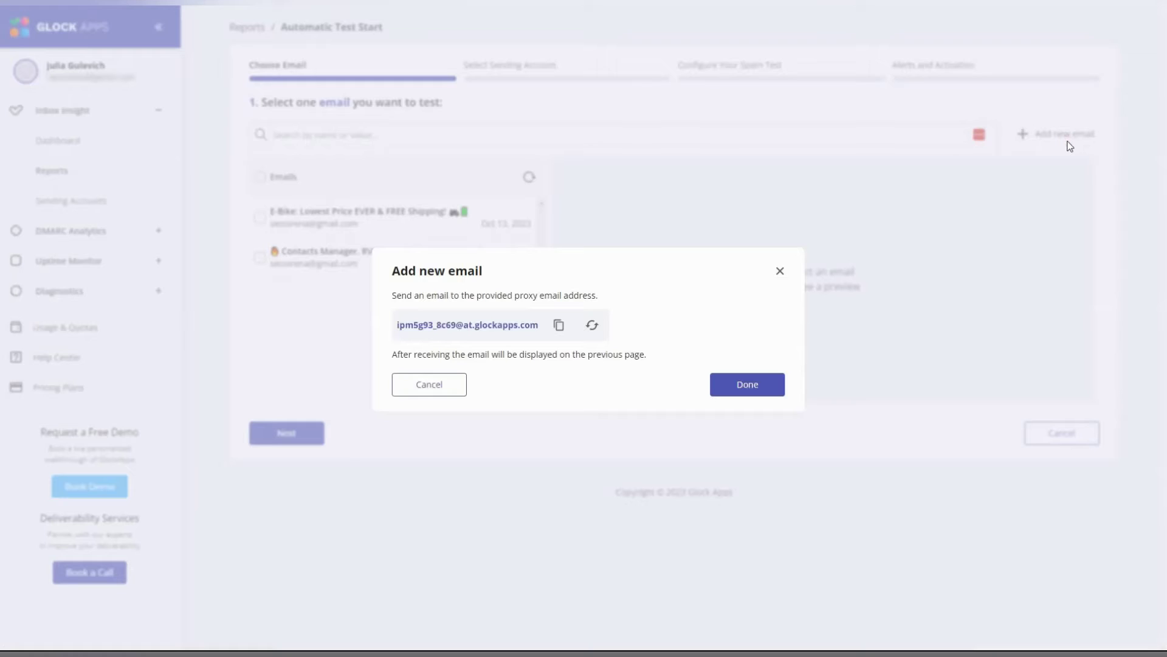
pyautogui.click(559, 327)
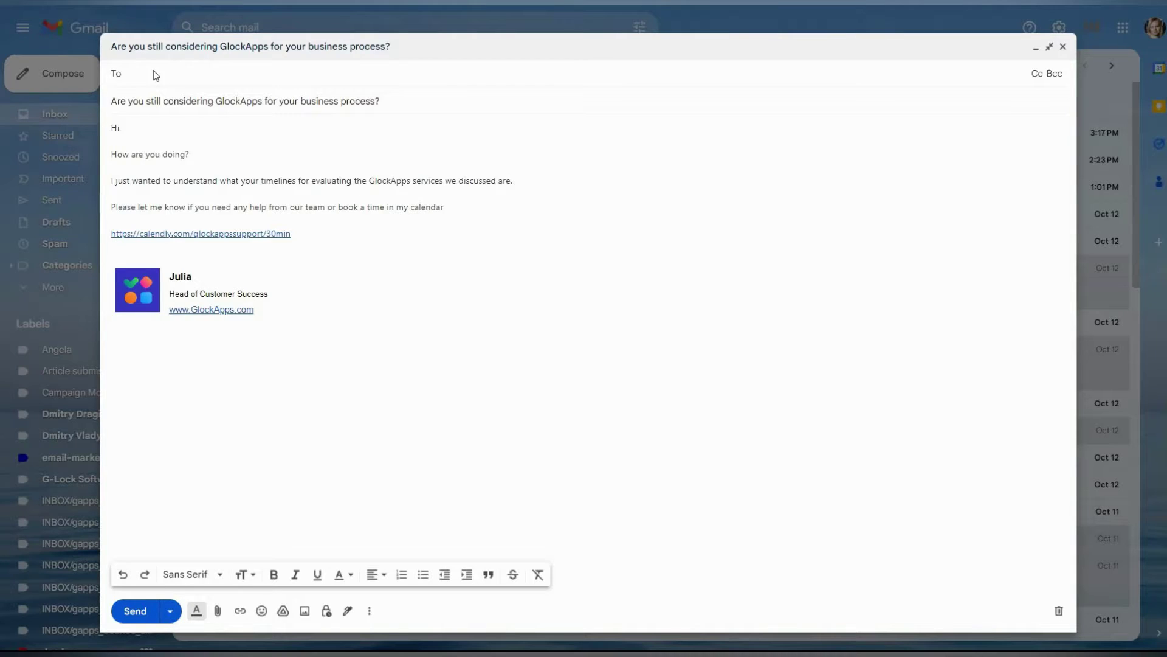
pyautogui.hotkey('ctrl', 'v')
pyautogui.click(146, 610)
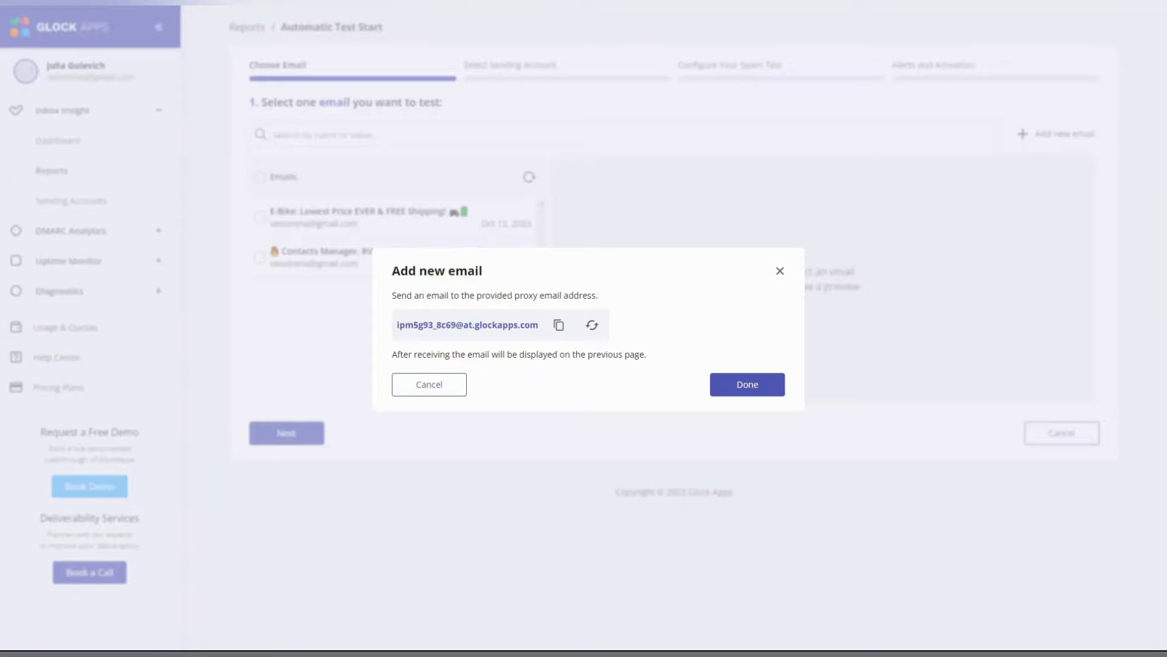
# - Refresh the Emails list, select the 'Are you still considering GlockApps…' email and continue
pyautogui.click(724, 384)
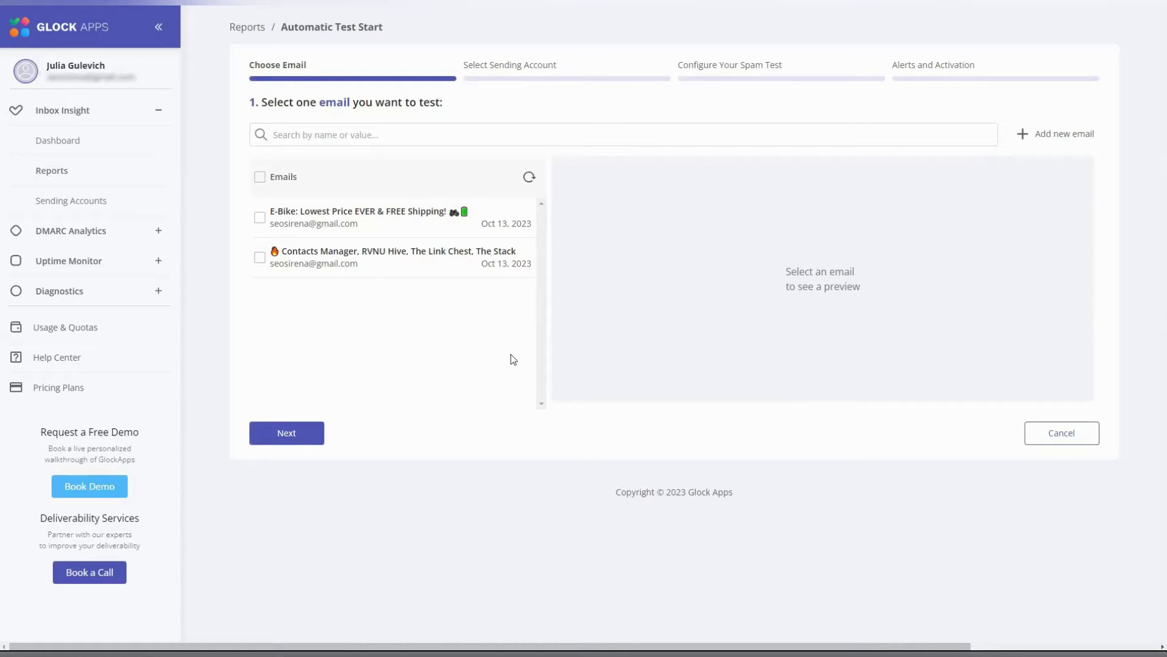
pyautogui.click(529, 178)
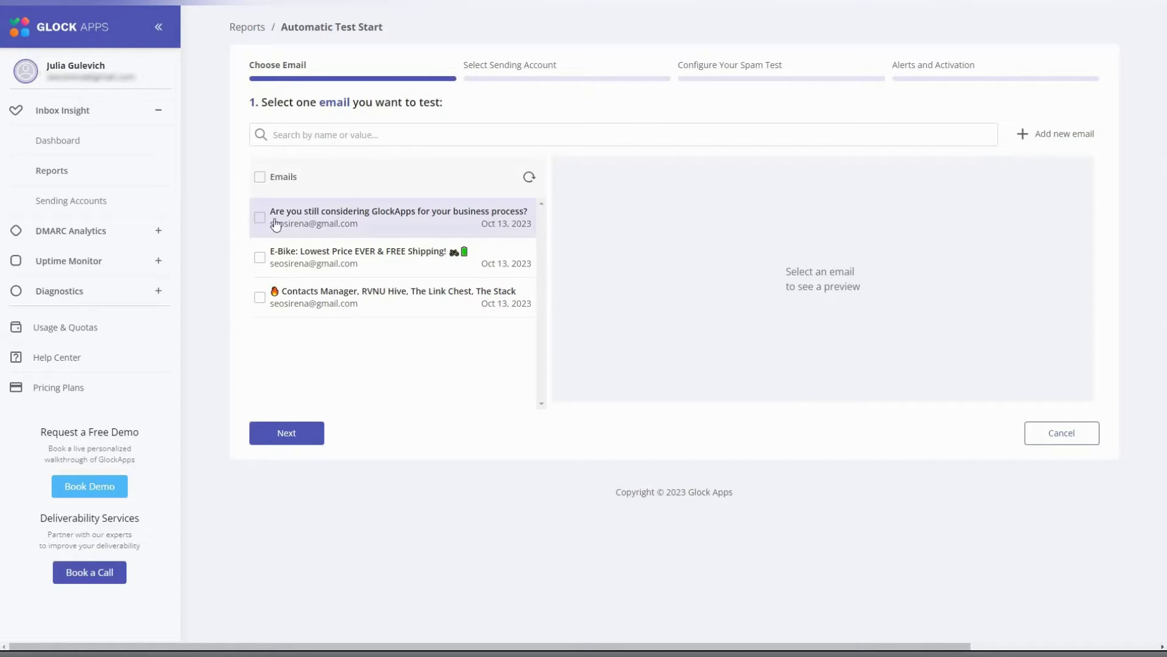
pyautogui.click(260, 218)
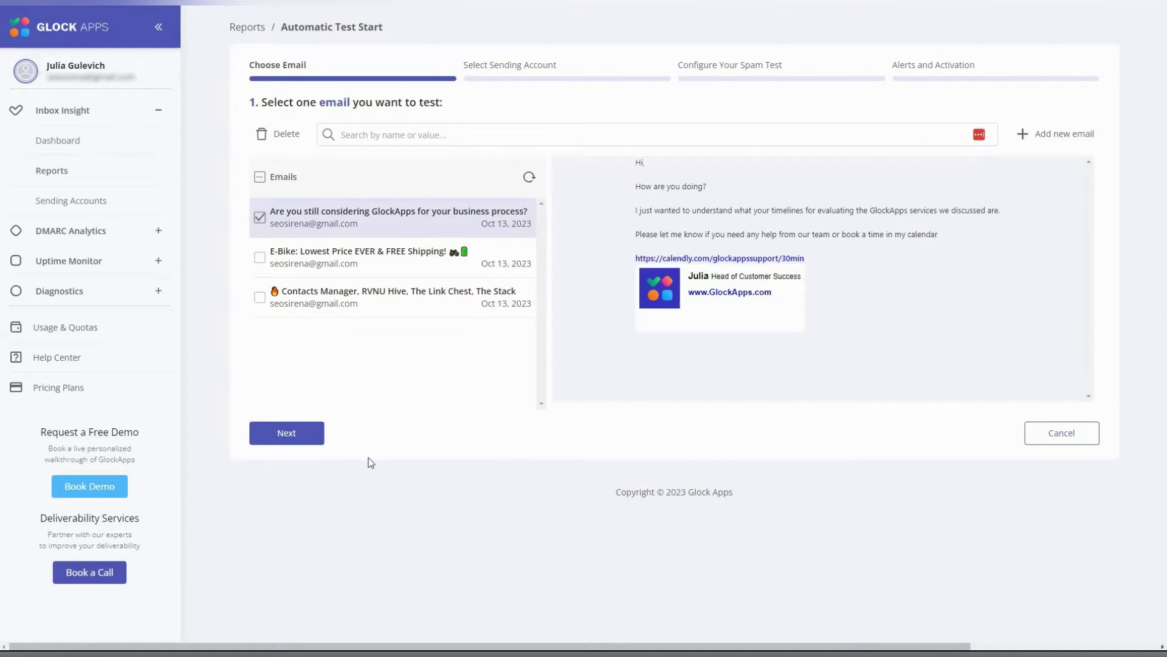
pyautogui.click(315, 434)
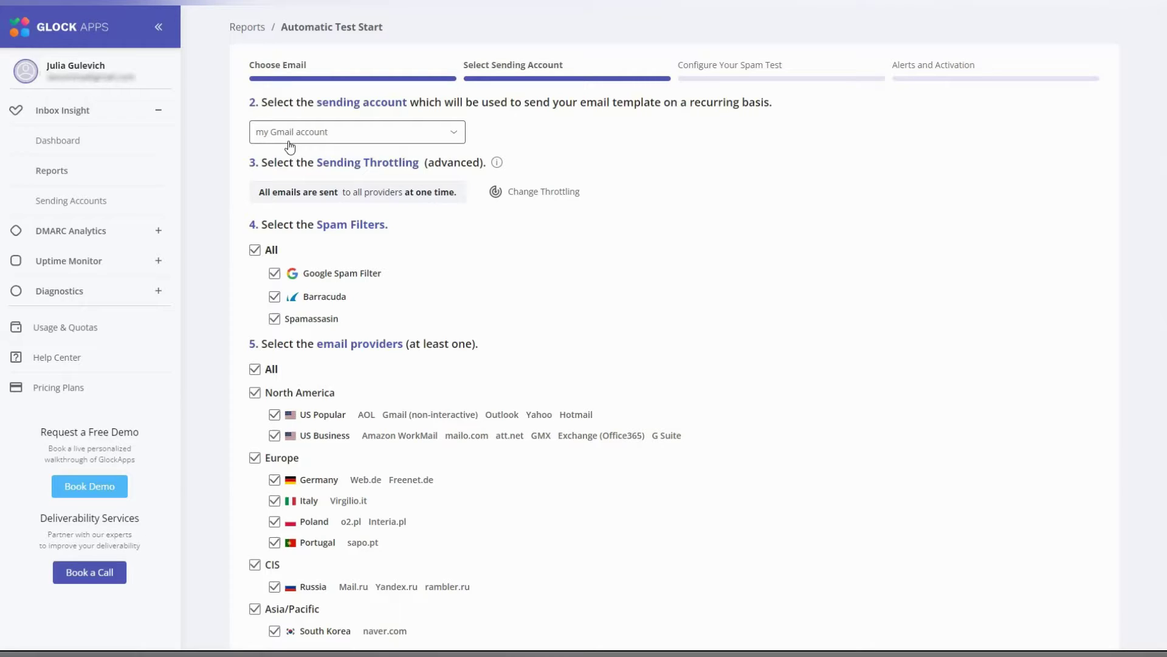
# - Set throttling to send emails sequentially every 3 seconds and proceed to the spam test step
pyautogui.click(518, 200)
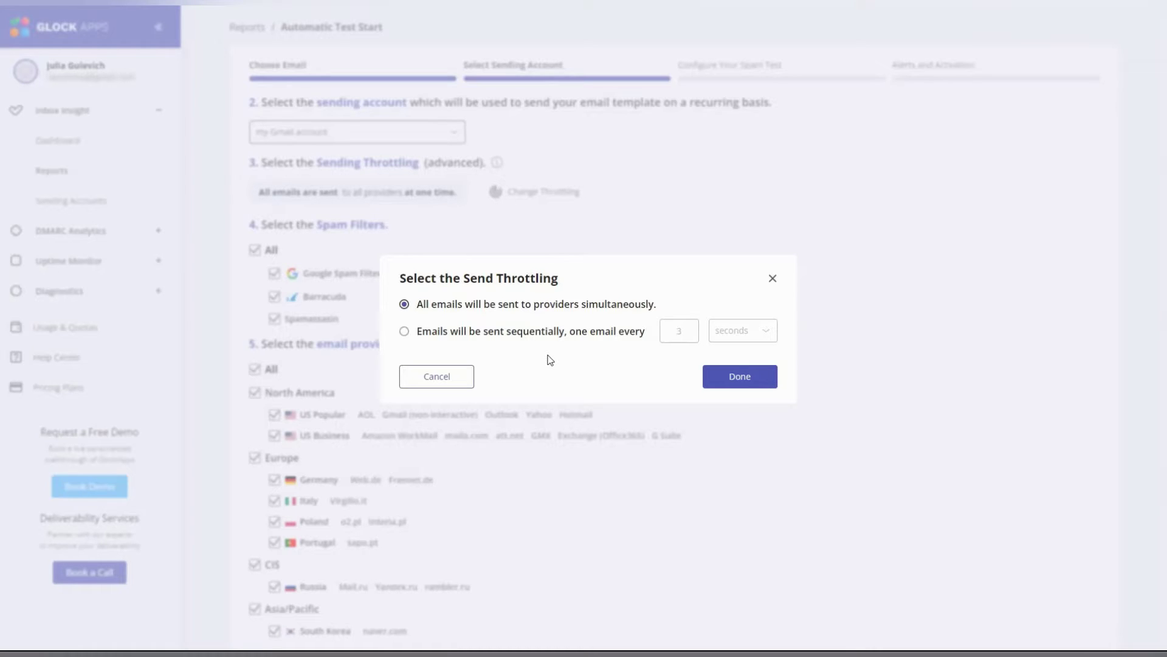
pyautogui.click(405, 332)
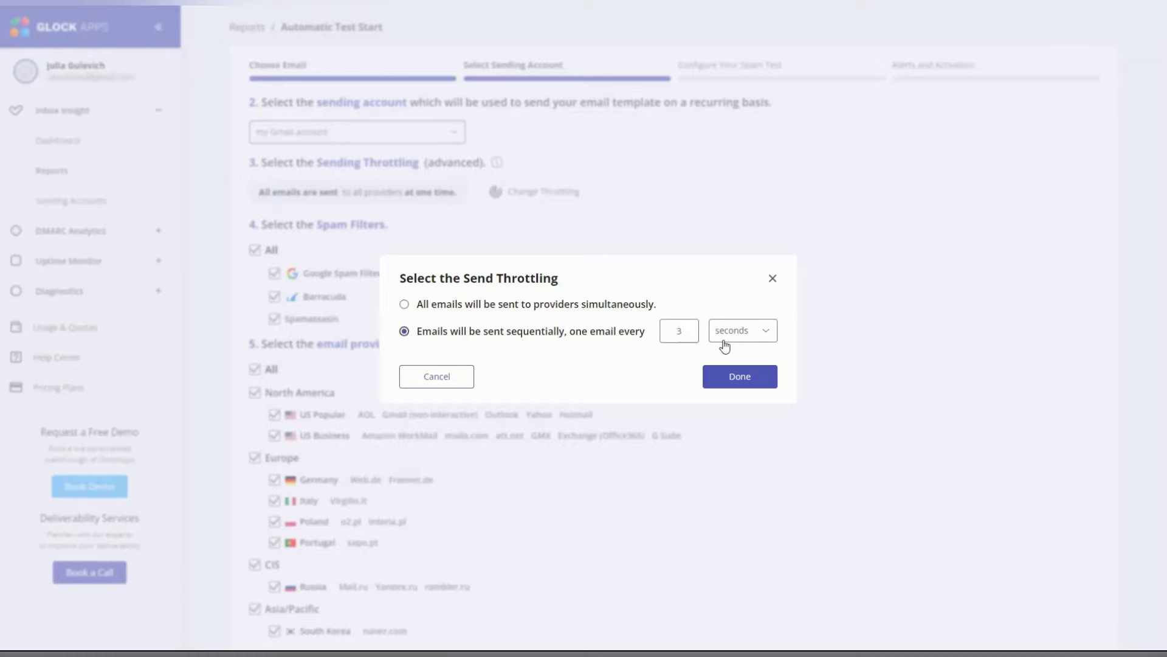
pyautogui.click(742, 378)
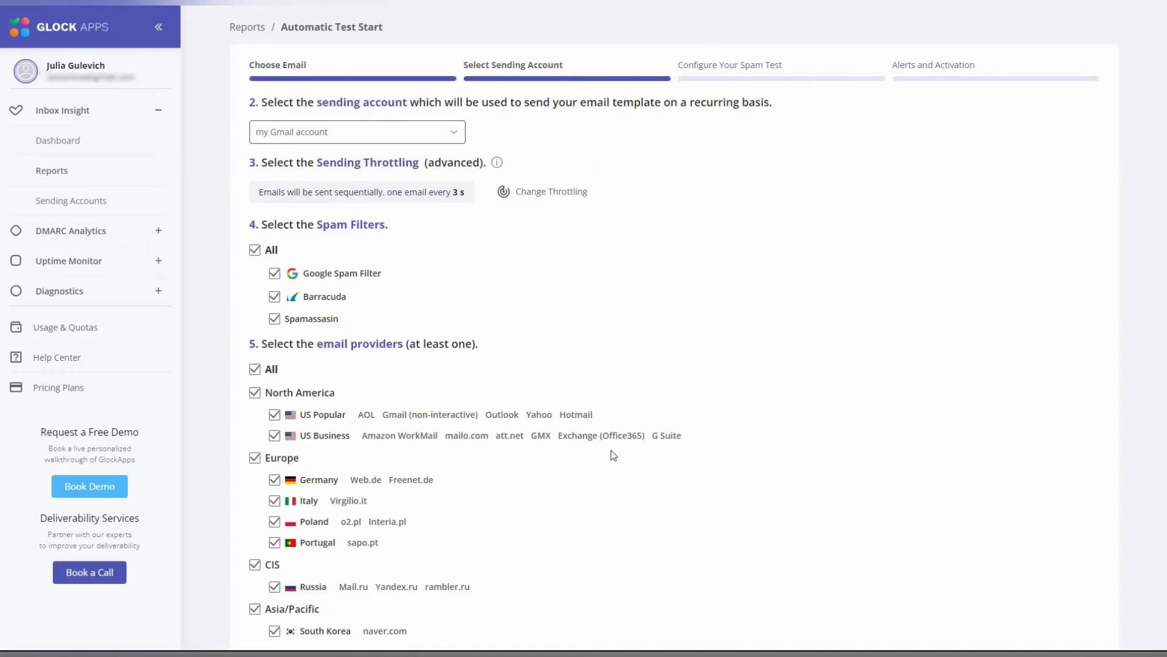
pyautogui.scroll(-3, 602, 461)
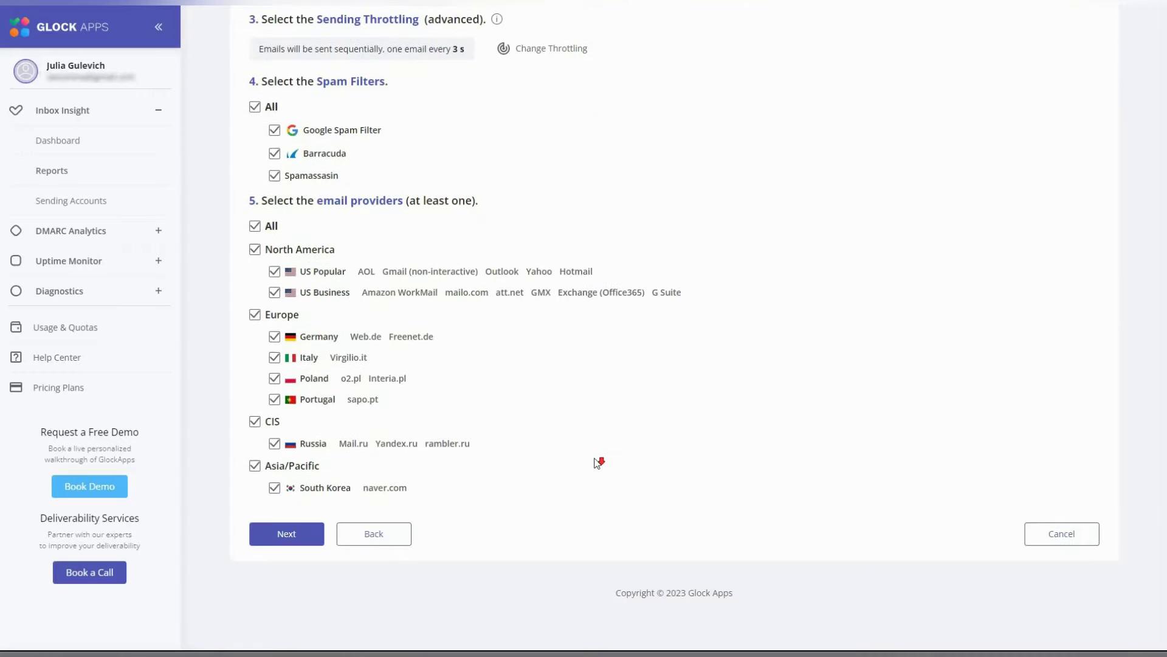
pyautogui.click(302, 520)
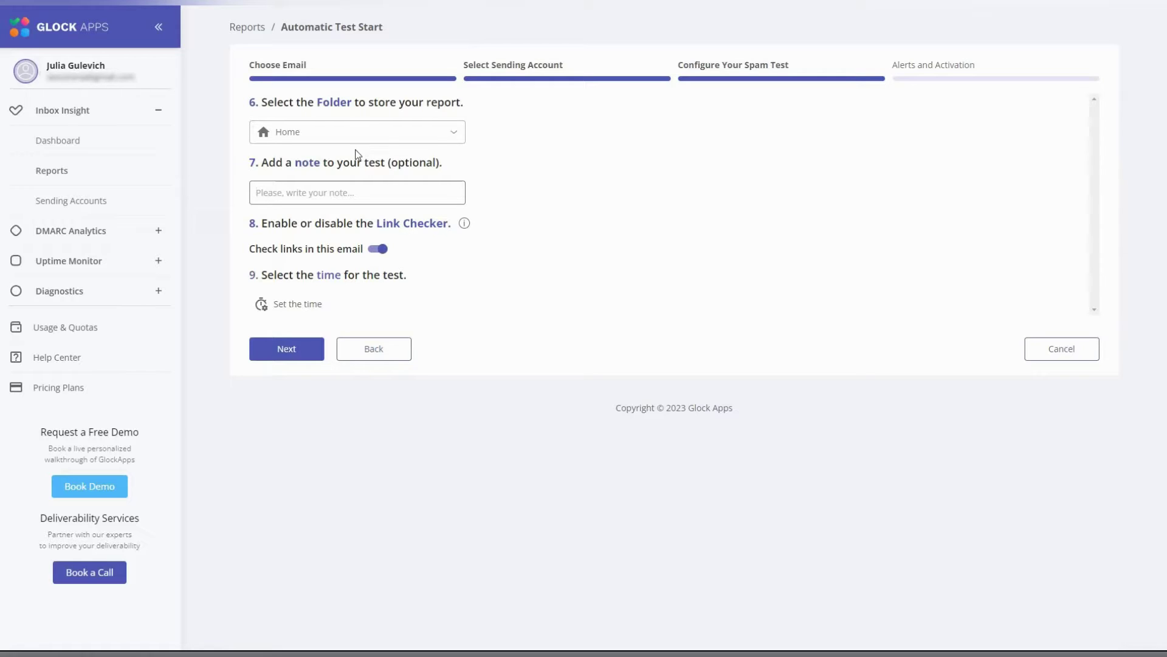
# - Keep Home as the report folder and add the note 'my test'
pyautogui.click(455, 135)
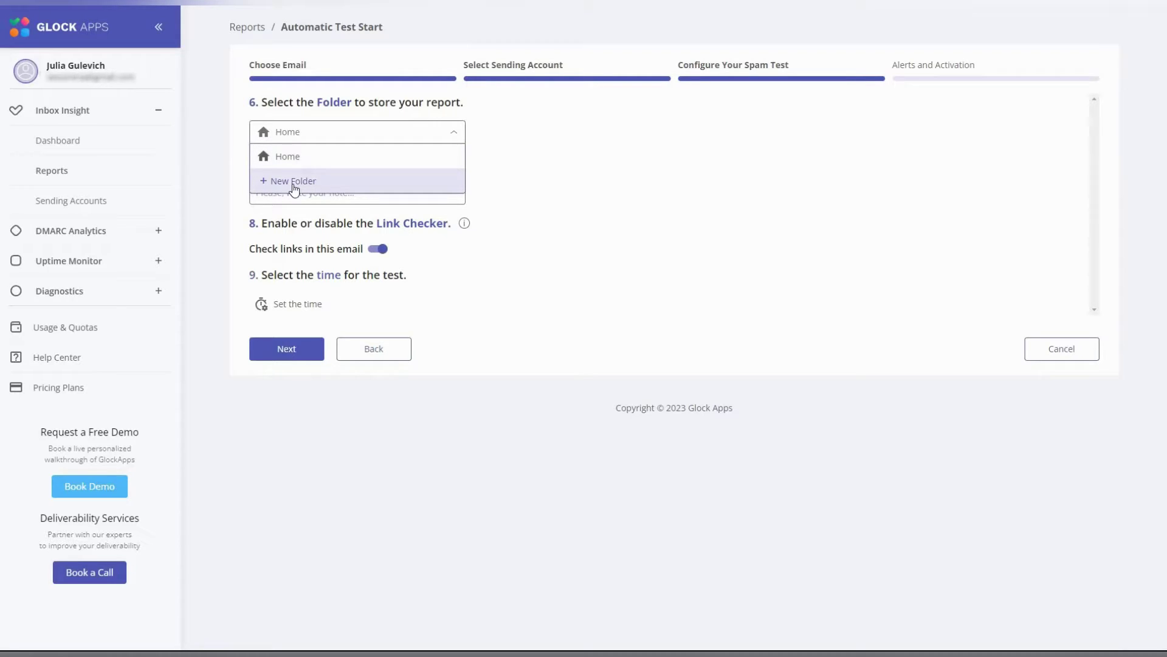
pyautogui.click(526, 180)
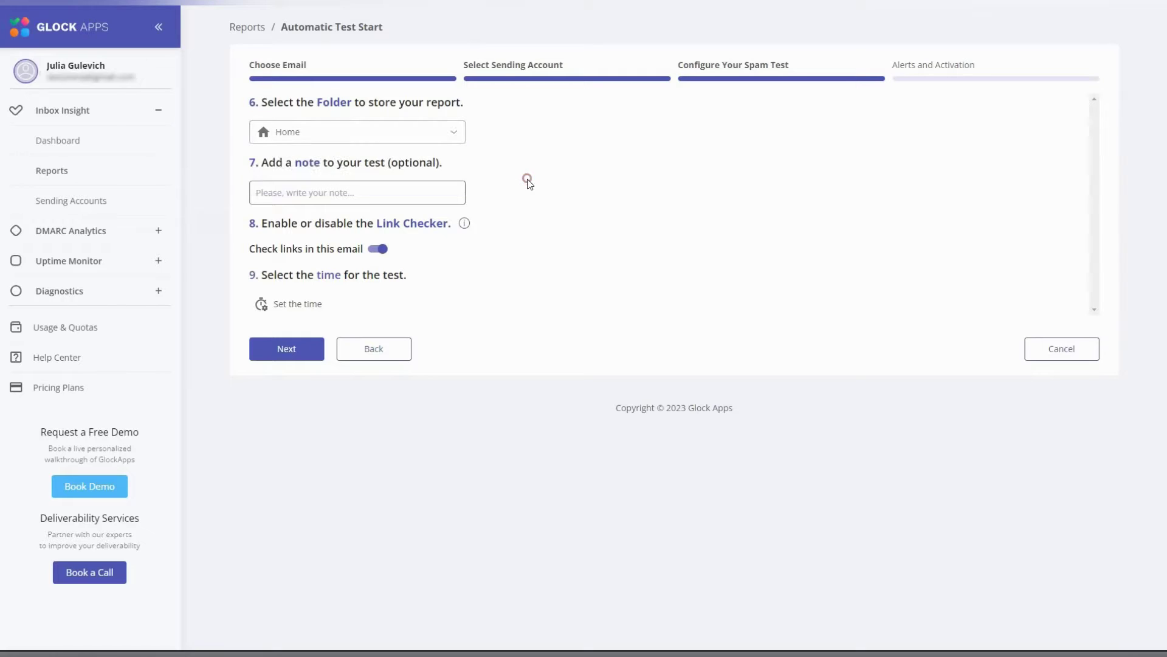
pyautogui.click(419, 186)
pyautogui.write('my test')
# - Schedule the test to repeat daily starting Oct 13th 2023, 4:09 PM
pyautogui.click(302, 316)
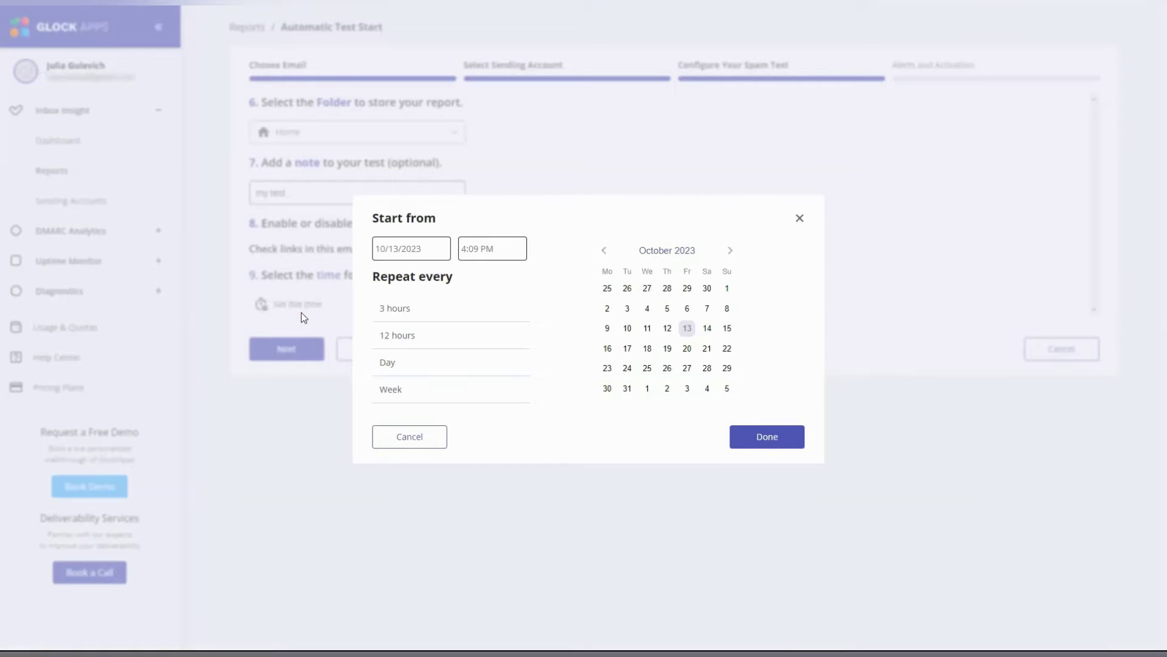
pyautogui.click(389, 363)
pyautogui.click(751, 437)
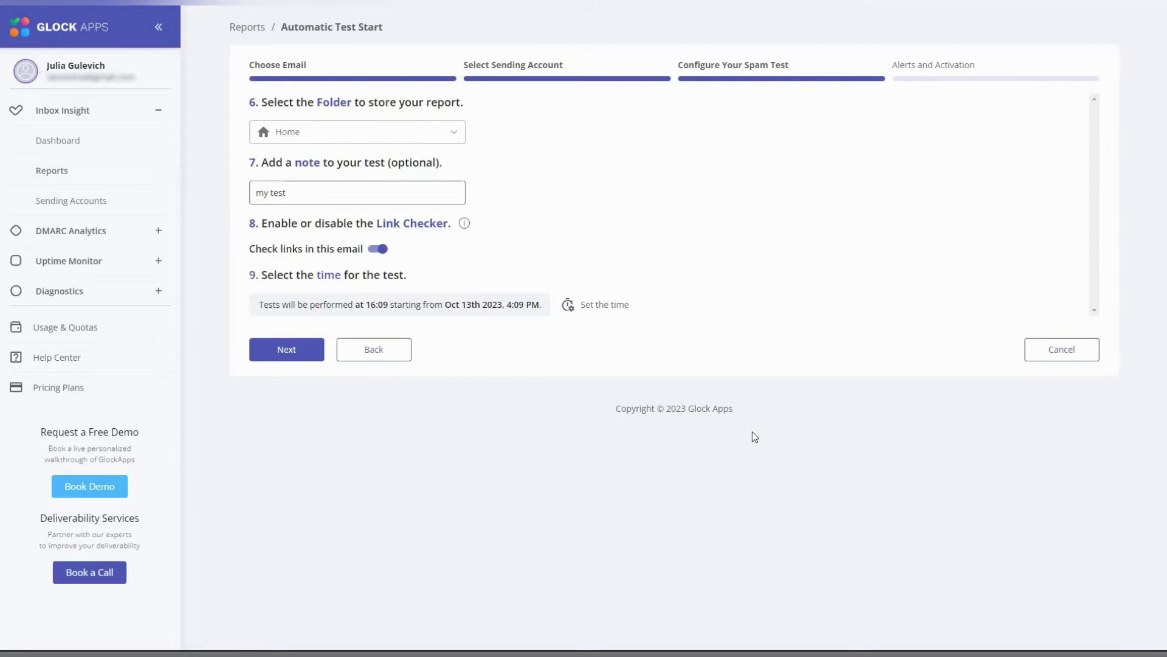
# - Add an alert with a pasted name, Default recipient and a 15-minute wait time
pyautogui.click(299, 356)
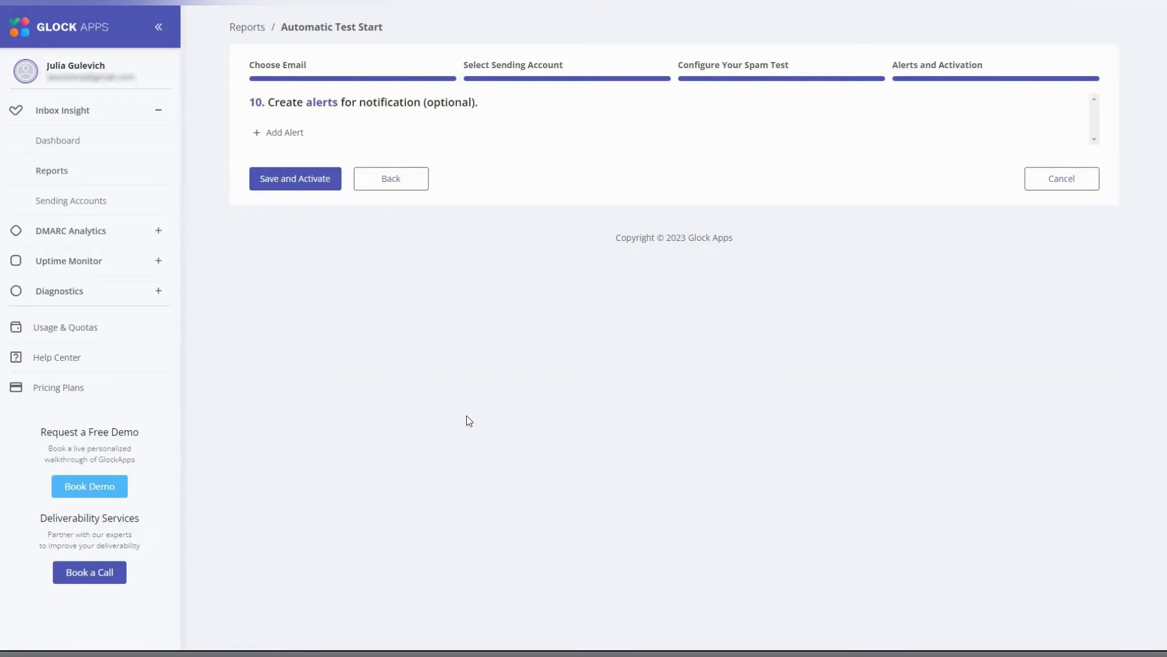
pyautogui.click(256, 133)
pyautogui.click(351, 144)
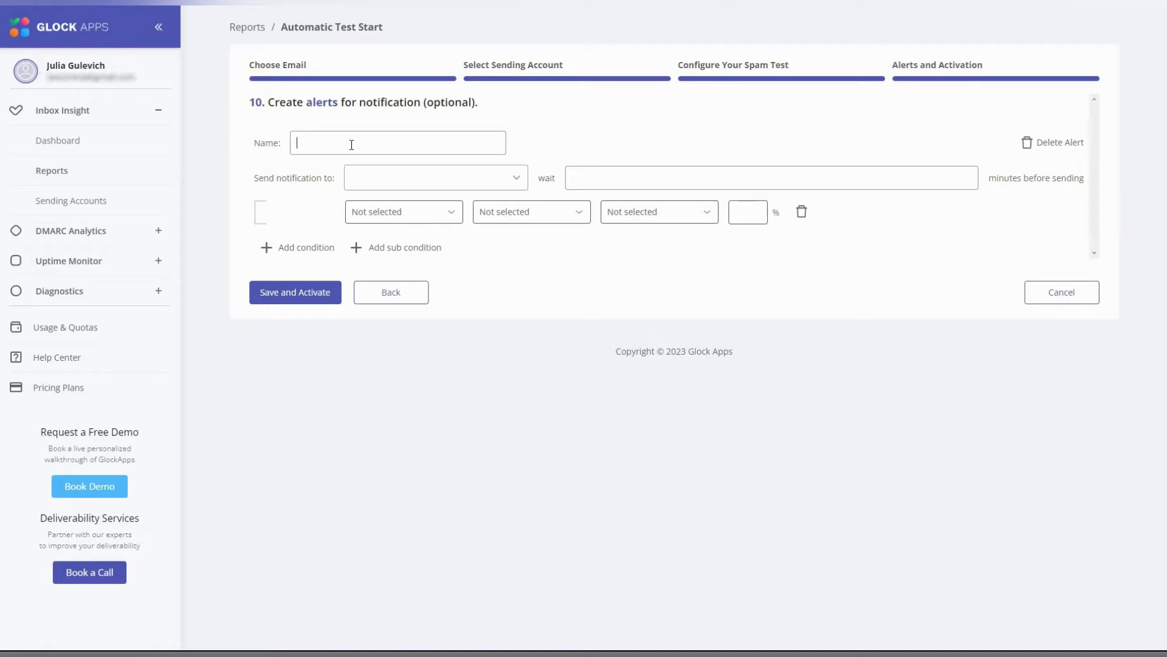
pyautogui.write('Inbox < 70% or Email < 80%')
pyautogui.click(514, 179)
pyautogui.click(365, 199)
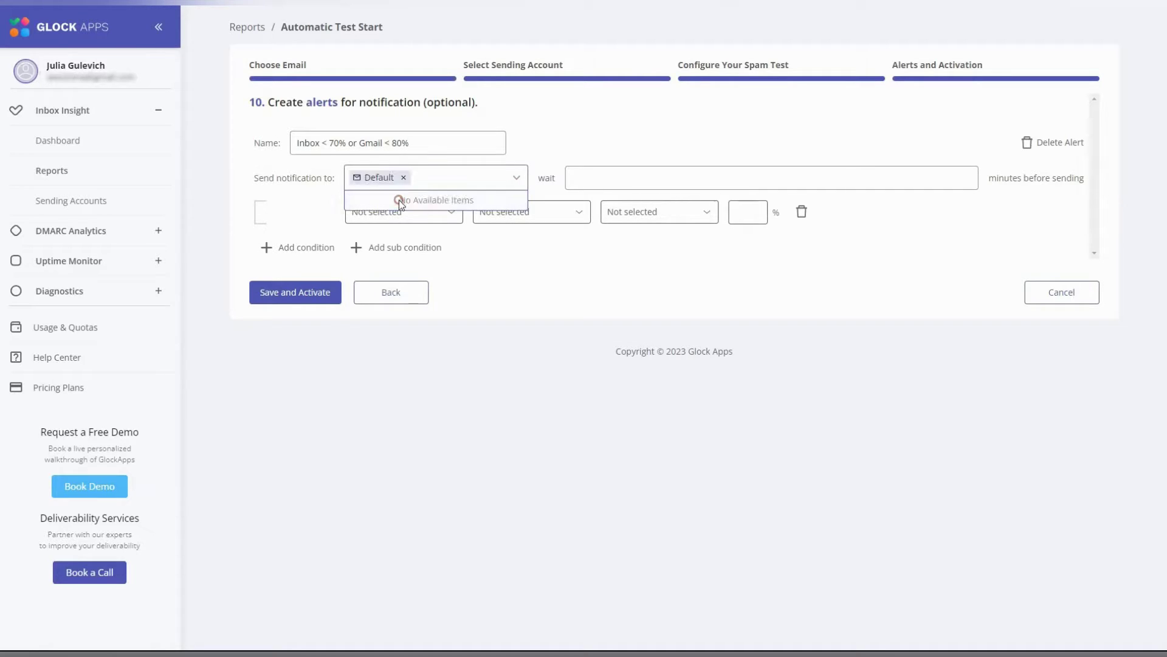
pyautogui.click(636, 173)
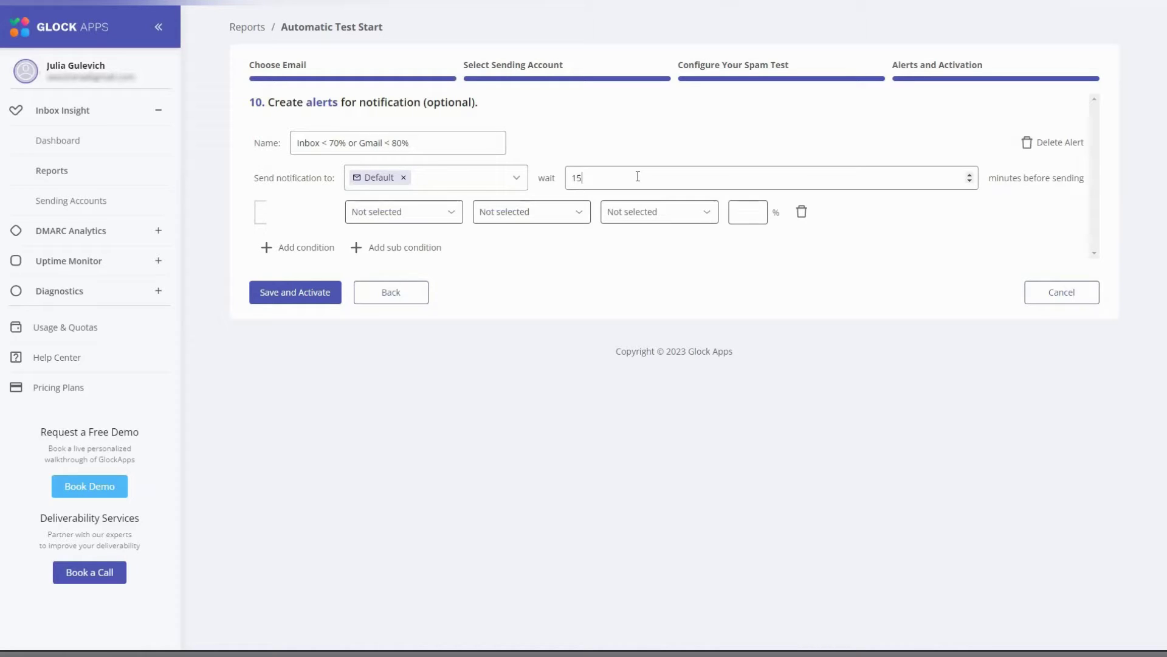
pyautogui.write('15')
# - Set the first condition to Total Rate Inbox less than 70%
pyautogui.click(450, 212)
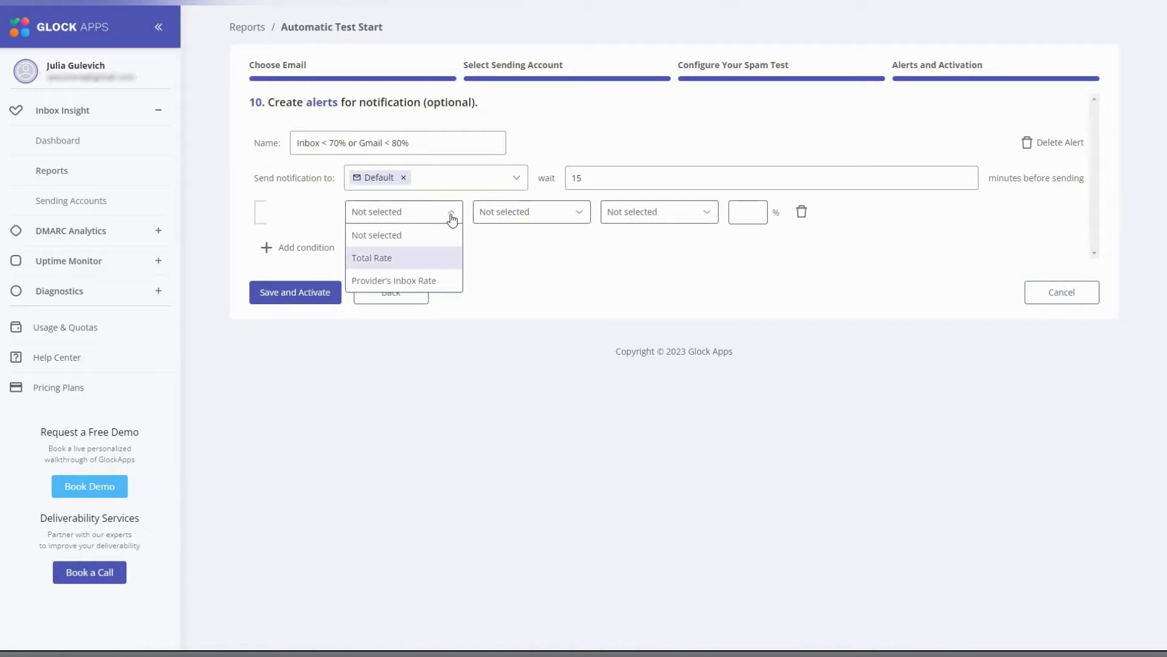
pyautogui.click(373, 258)
pyautogui.click(579, 216)
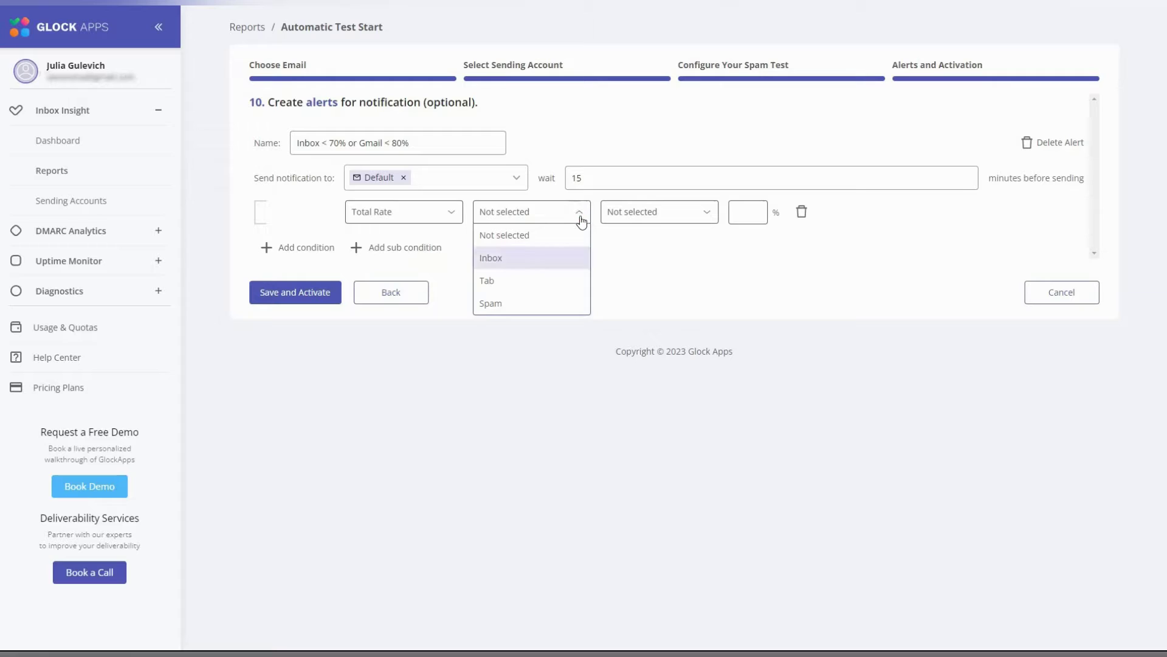
pyautogui.click(517, 258)
pyautogui.click(707, 213)
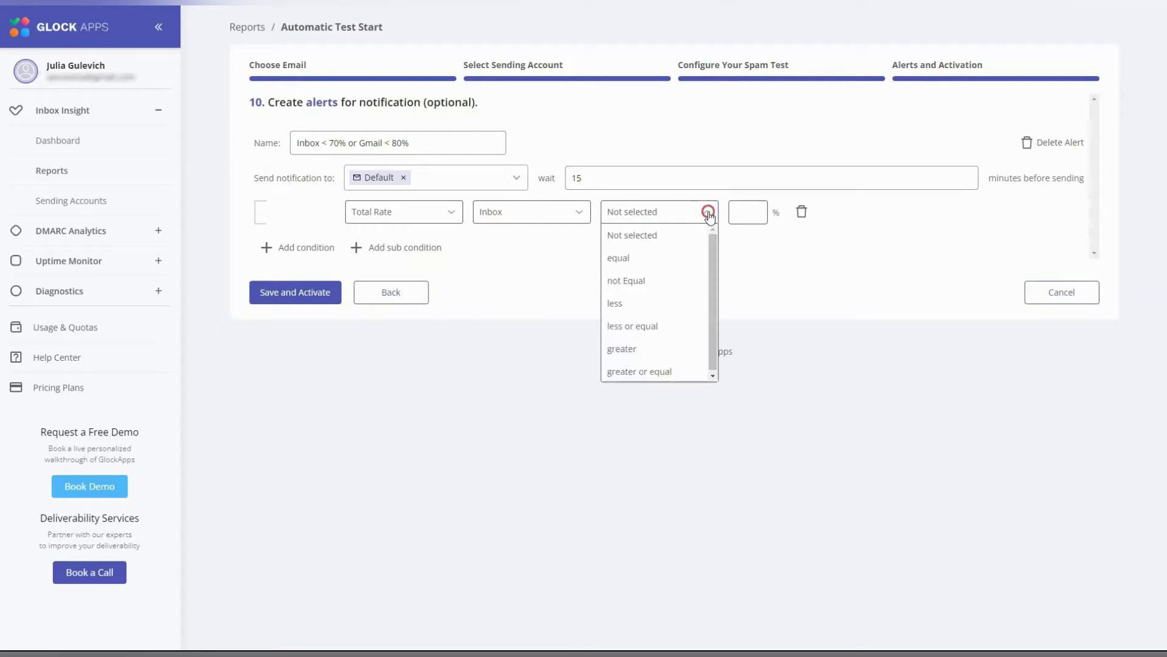
pyautogui.click(629, 304)
pyautogui.click(747, 216)
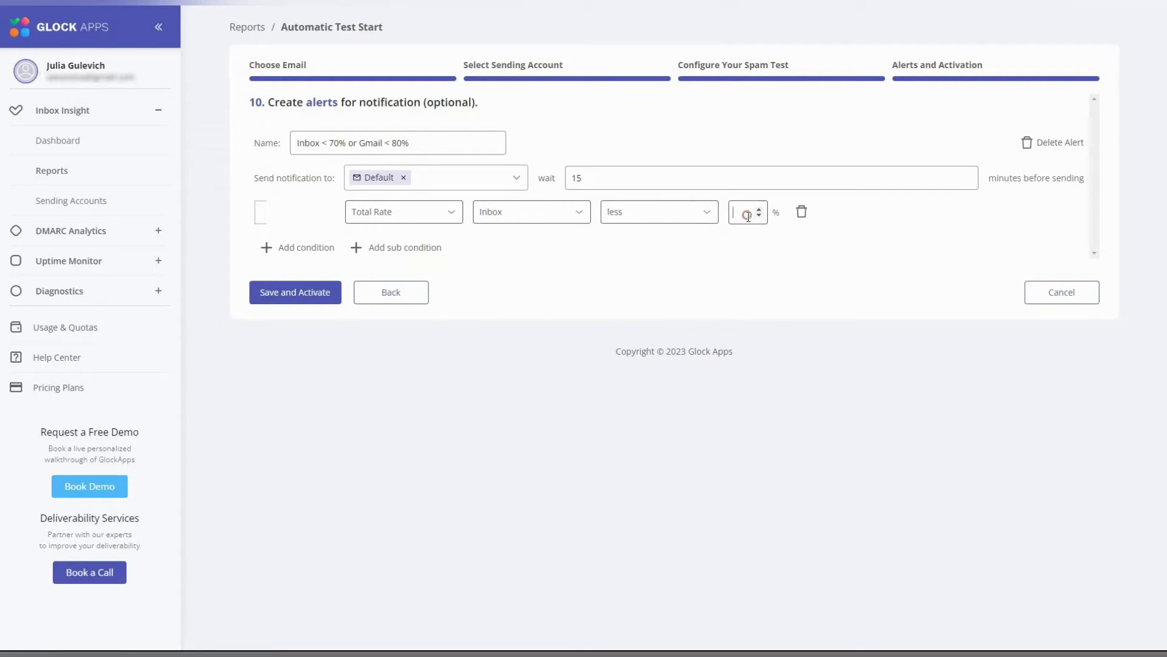
pyautogui.write('70')
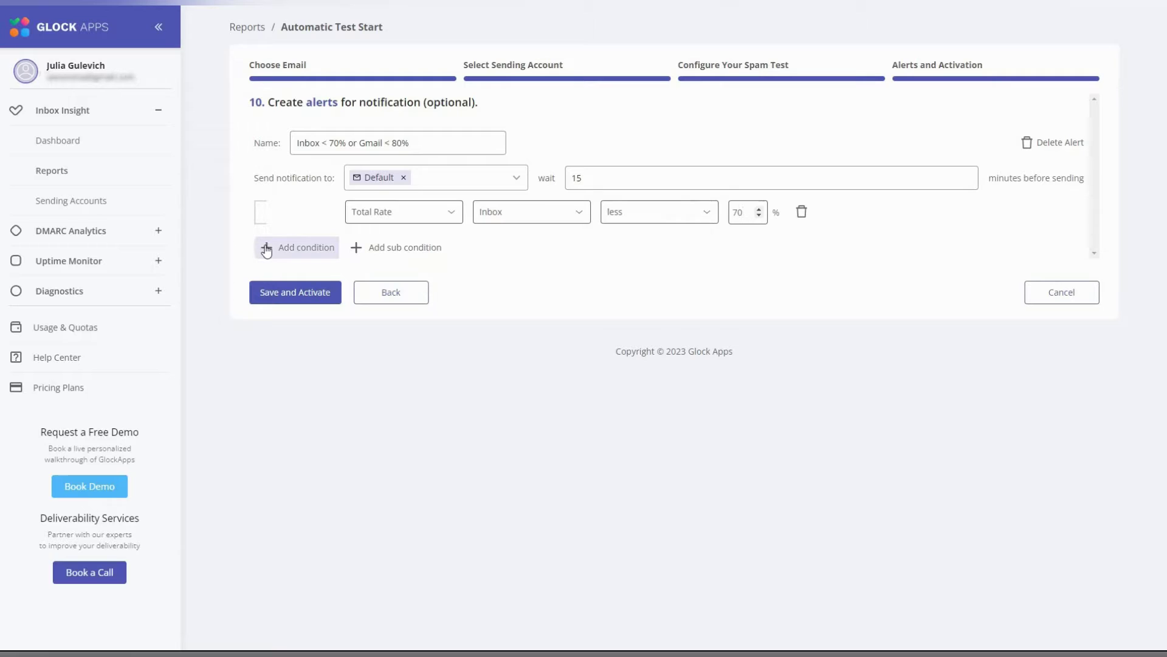
# - Add a second condition: Provider's Inbox Rate for Gmail, compared with less
pyautogui.click(271, 248)
pyautogui.click(451, 247)
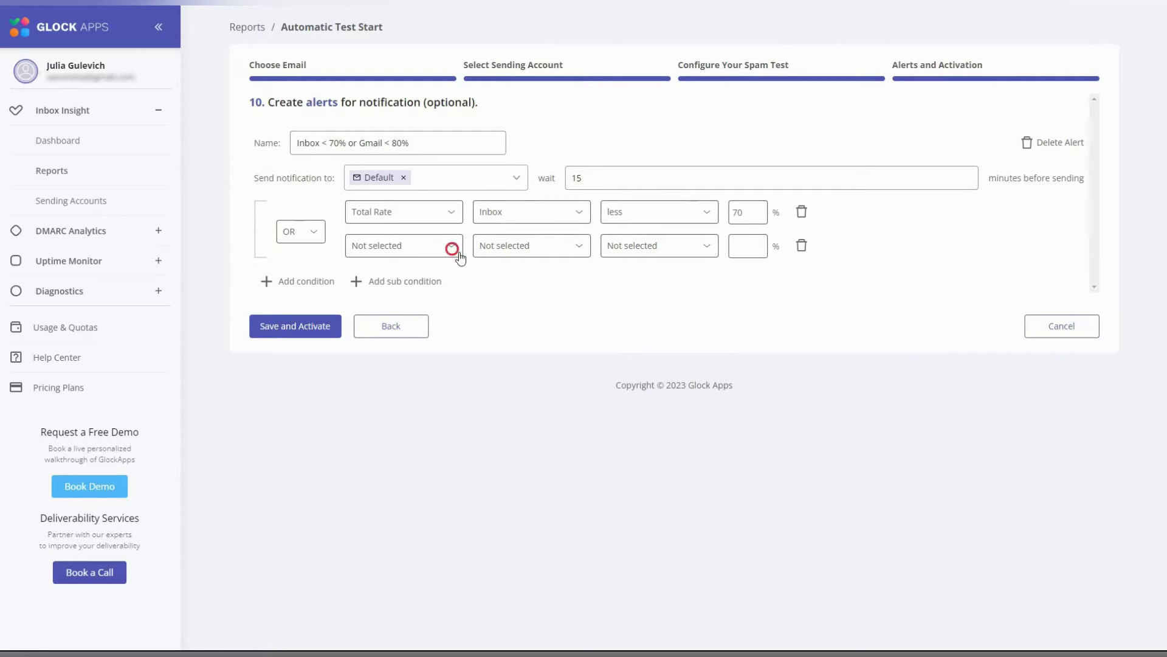
pyautogui.click(429, 317)
pyautogui.click(576, 245)
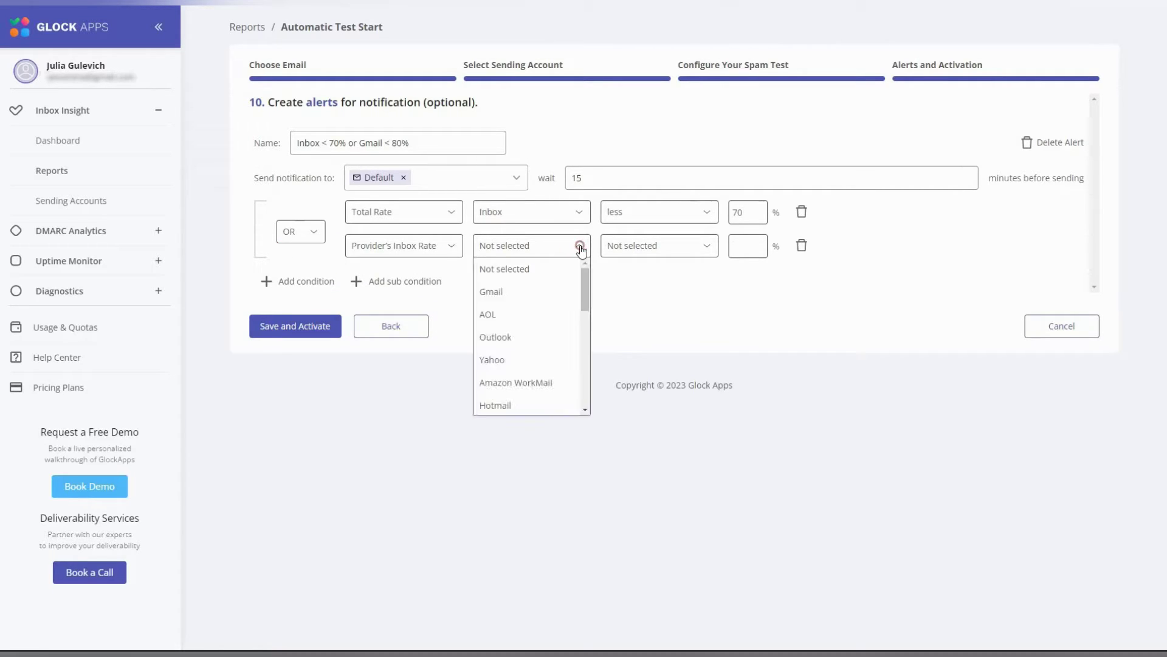
pyautogui.click(530, 291)
pyautogui.click(702, 245)
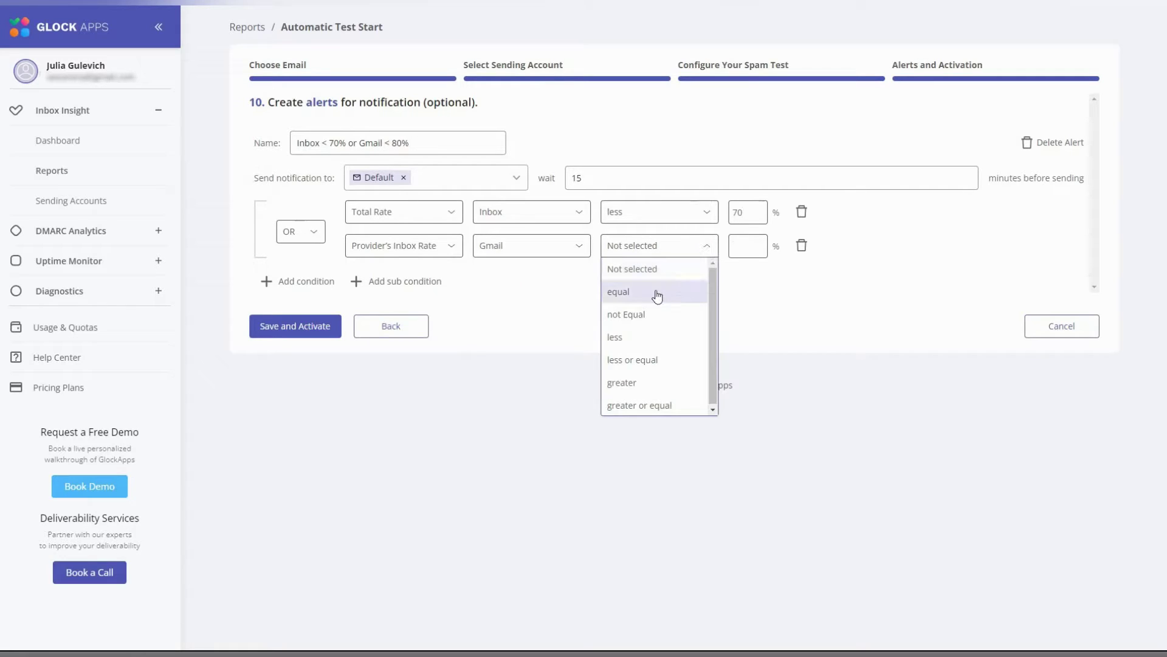
pyautogui.click(638, 336)
# - Set the Gmail threshold to 80%, then save, activate and run the test now
pyautogui.click(753, 249)
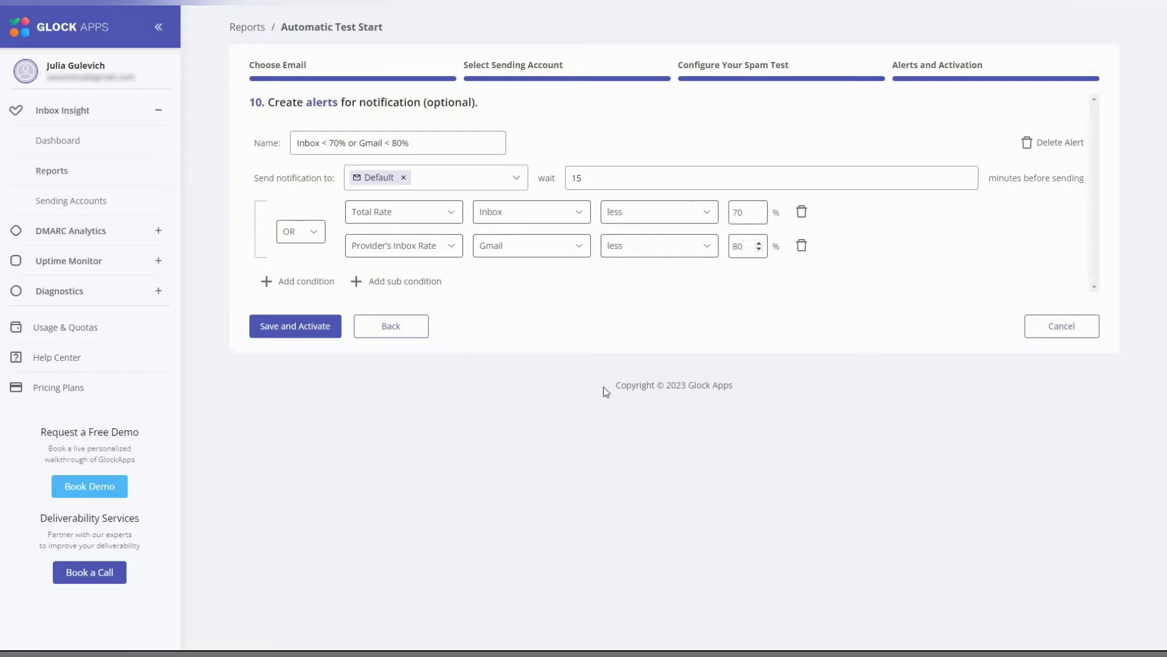
pyautogui.click(295, 331)
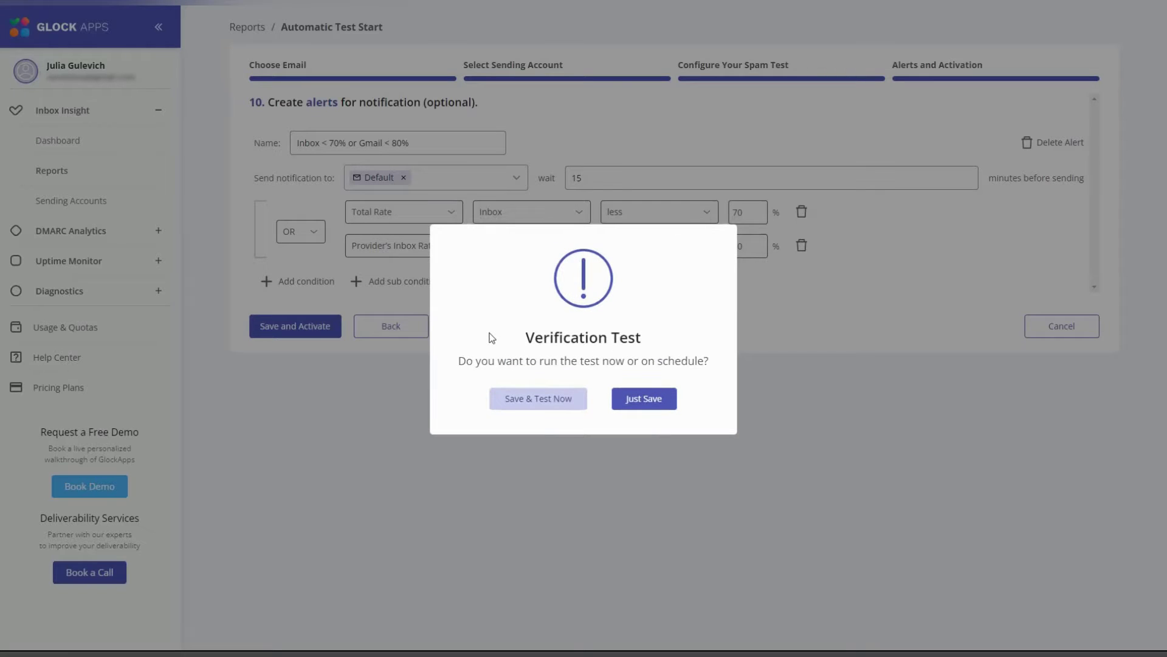
pyautogui.click(530, 410)
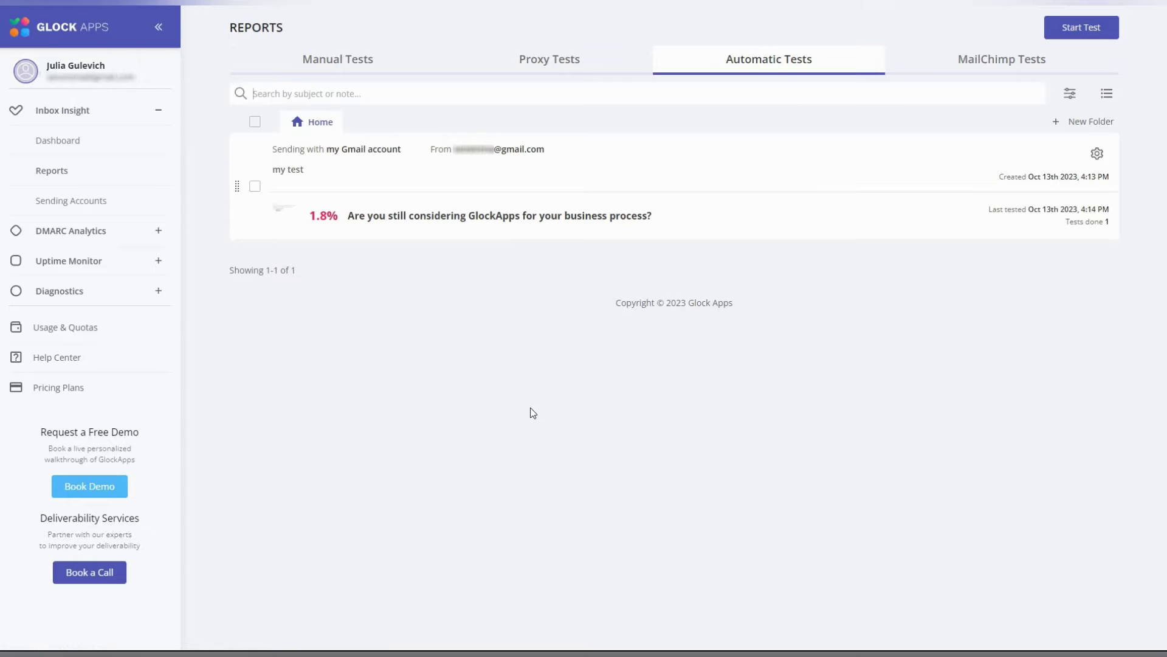
# - Open the automatic test's latest report and scroll down to the regional results
pyautogui.click(426, 220)
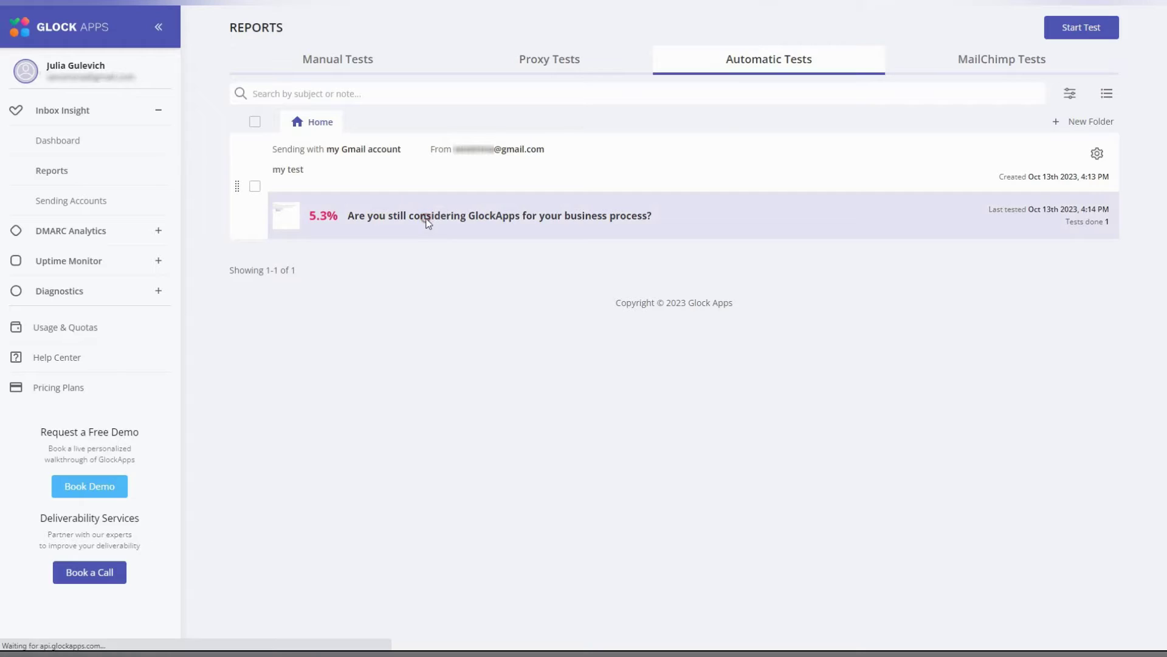
pyautogui.scroll(-2, 1136, 392)
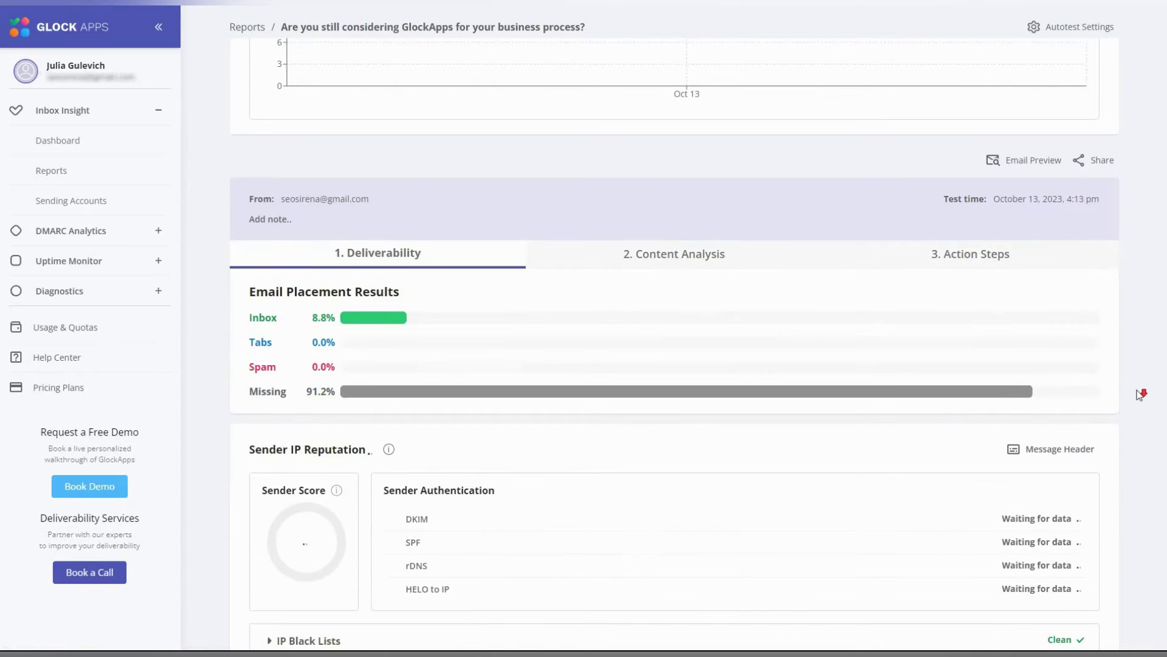
pyautogui.scroll(-1, 1139, 394)
pyautogui.scroll(-1, 1139, 394)
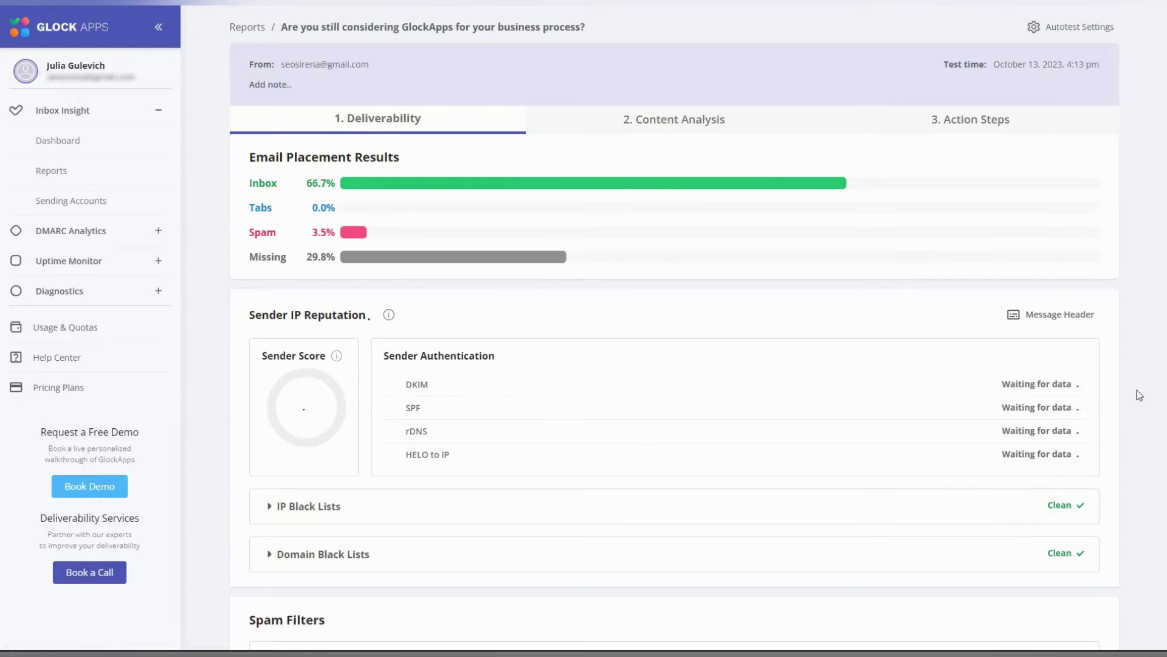
pyautogui.scroll(-8, 1137, 392)
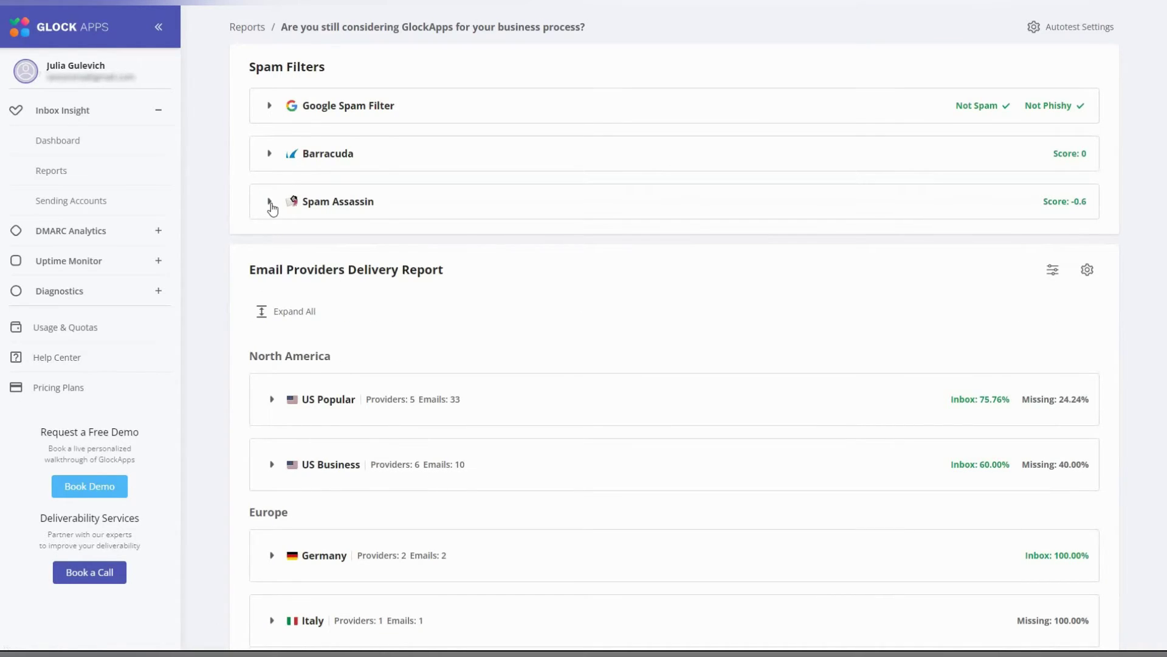
pyautogui.scroll(-1, 334, 262)
pyautogui.scroll(-2, 335, 263)
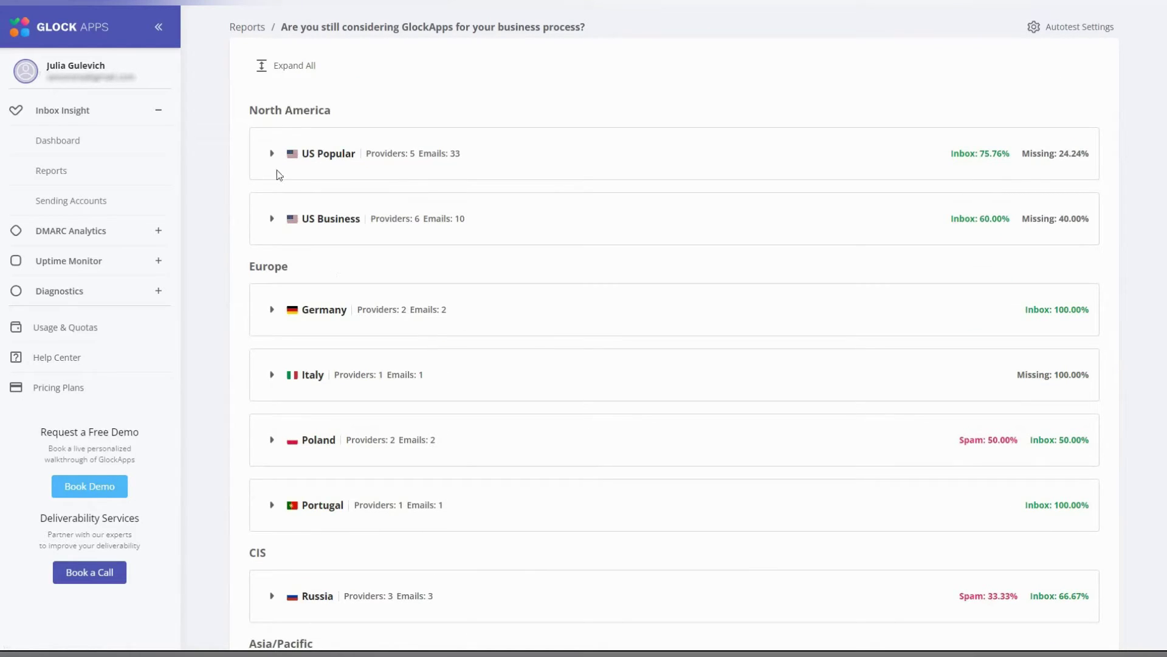
# - Expand US Popular providers and inspect the AOL and Gmail seed address results
pyautogui.click(271, 155)
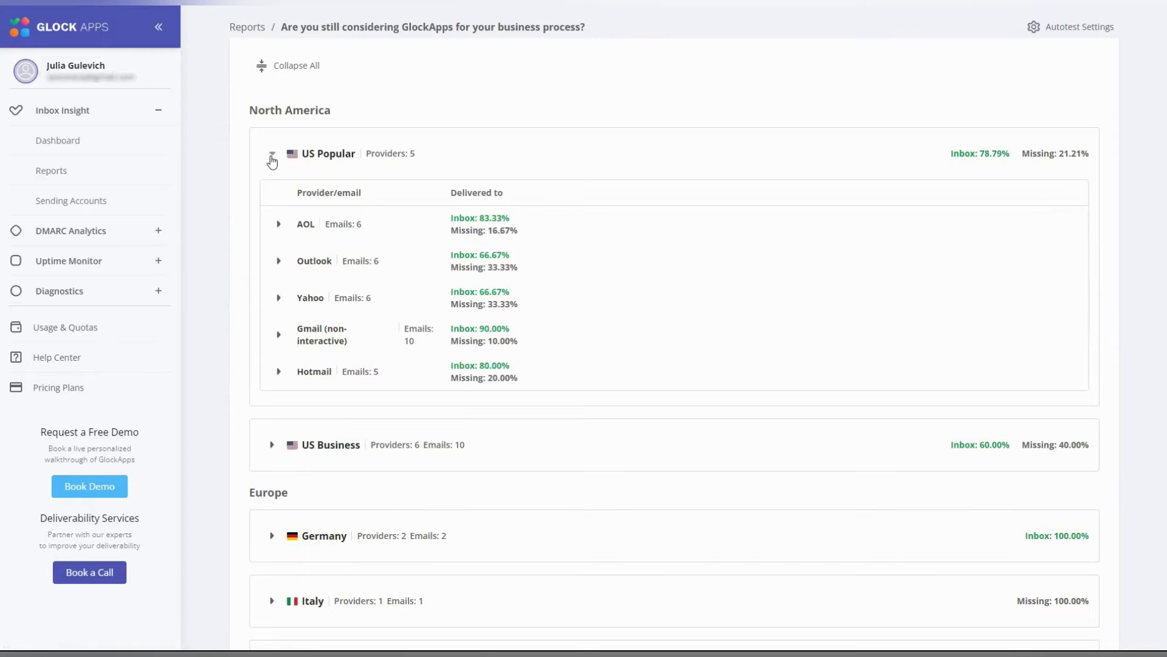
pyautogui.click(279, 225)
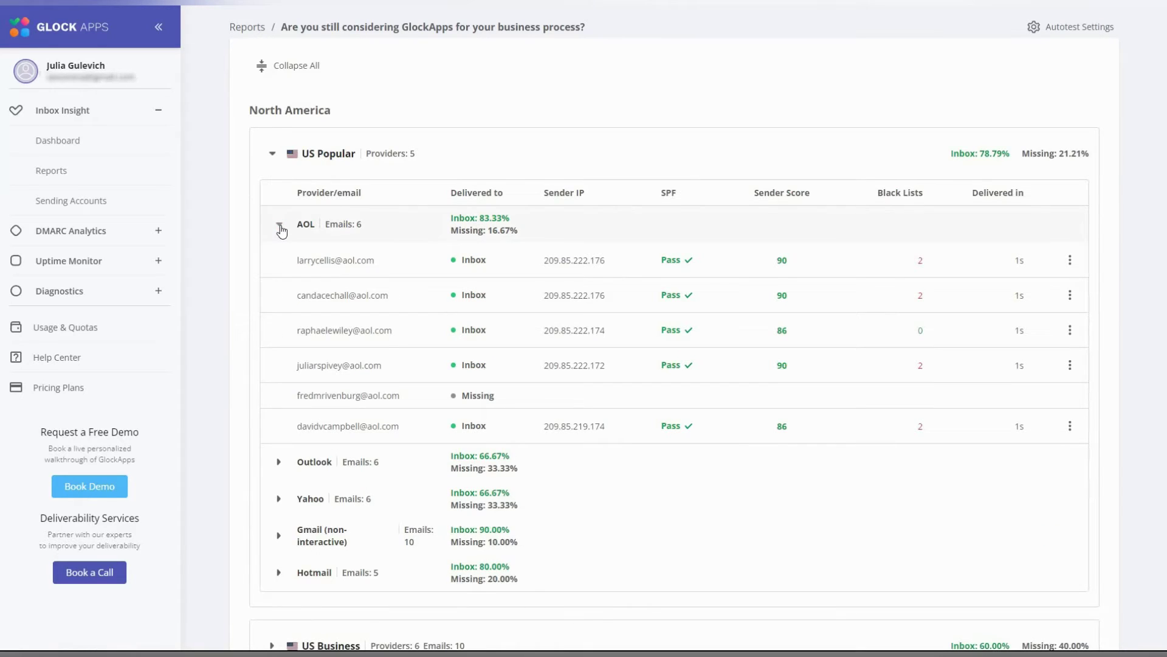
pyautogui.click(279, 225)
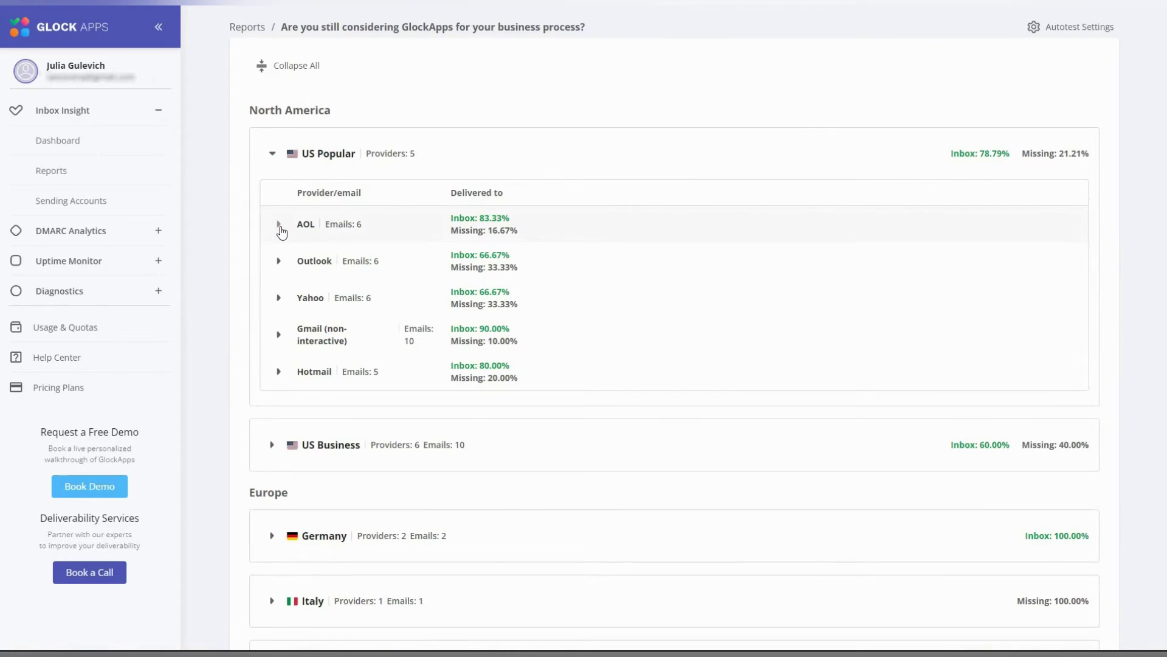
pyautogui.click(278, 336)
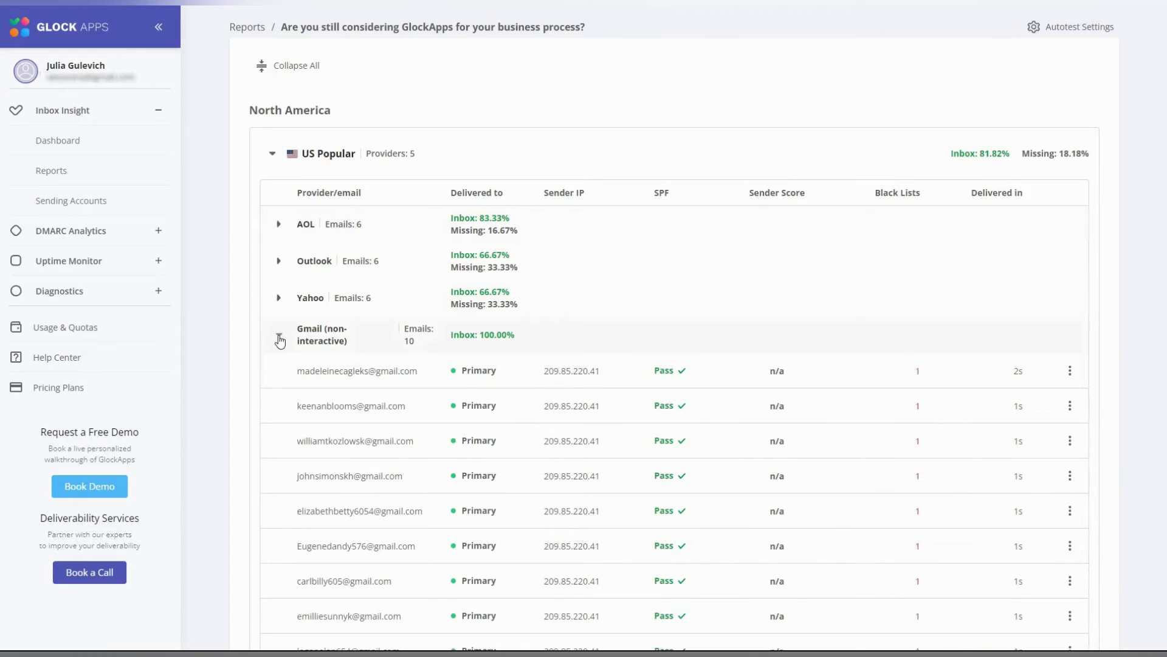
pyautogui.scroll(-2, 279, 341)
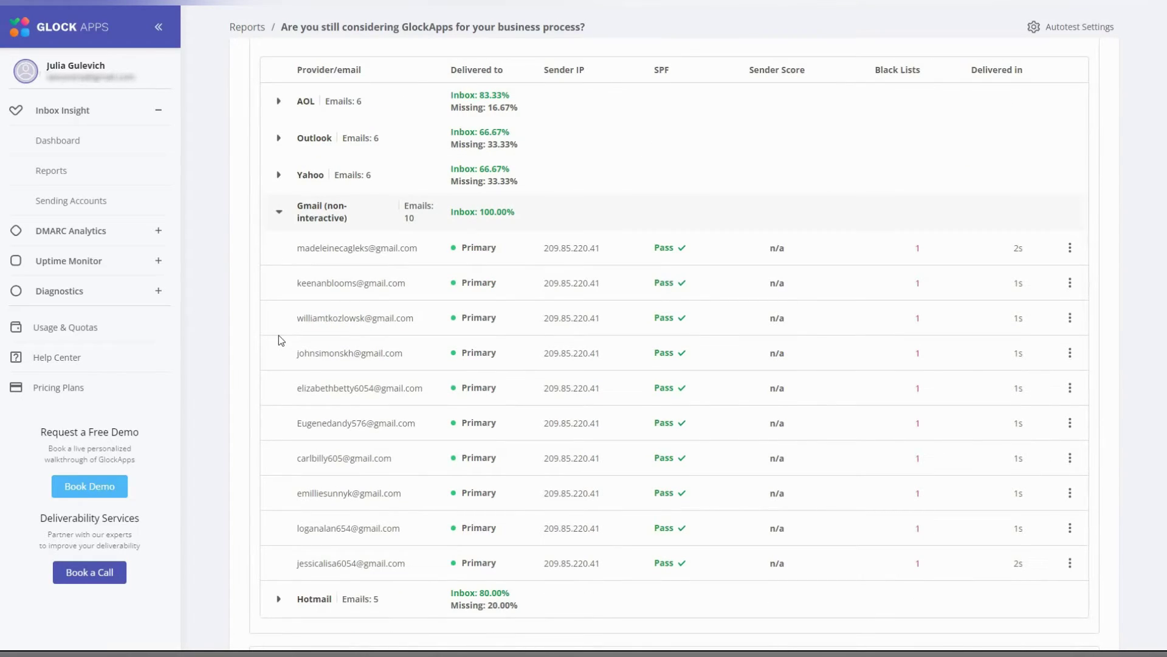
pyautogui.click(279, 214)
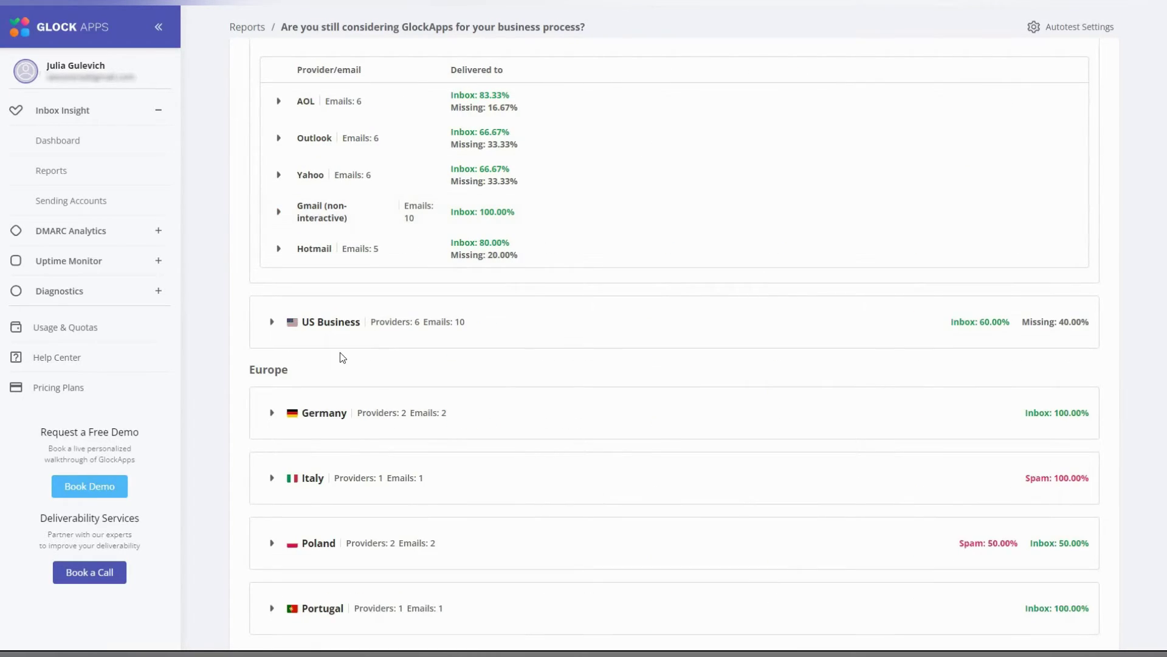
pyautogui.scroll(-2, 300, 441)
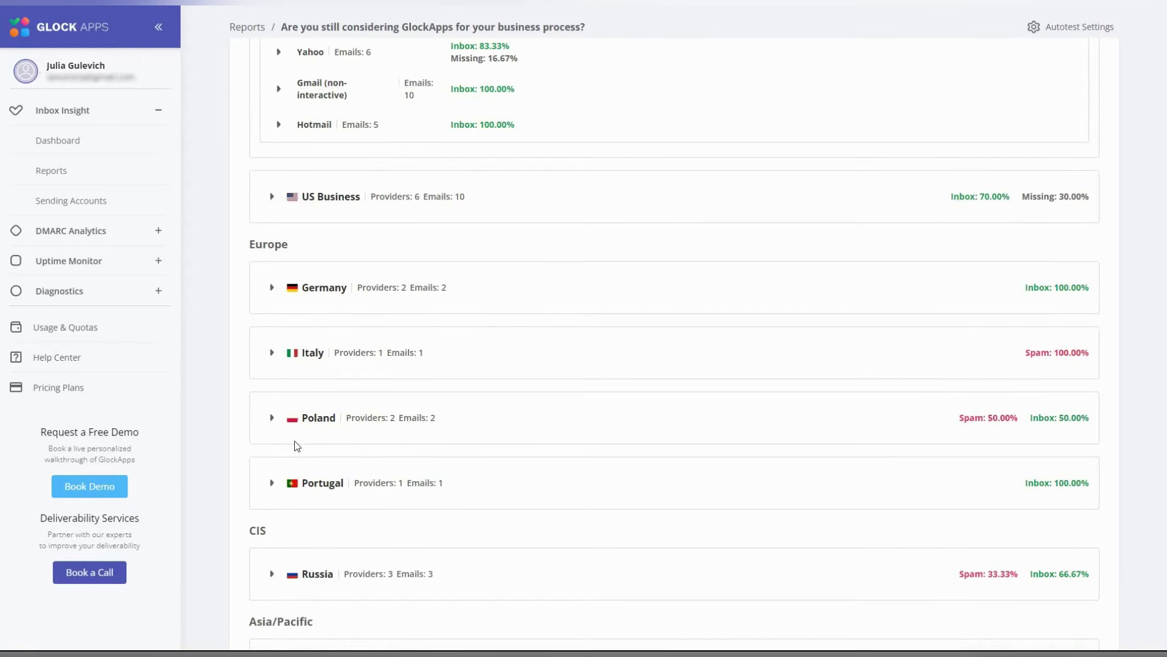
# - Review US Business Exchange (Office365) addresses and their options, collapse them, and return to the top
pyautogui.click(272, 196)
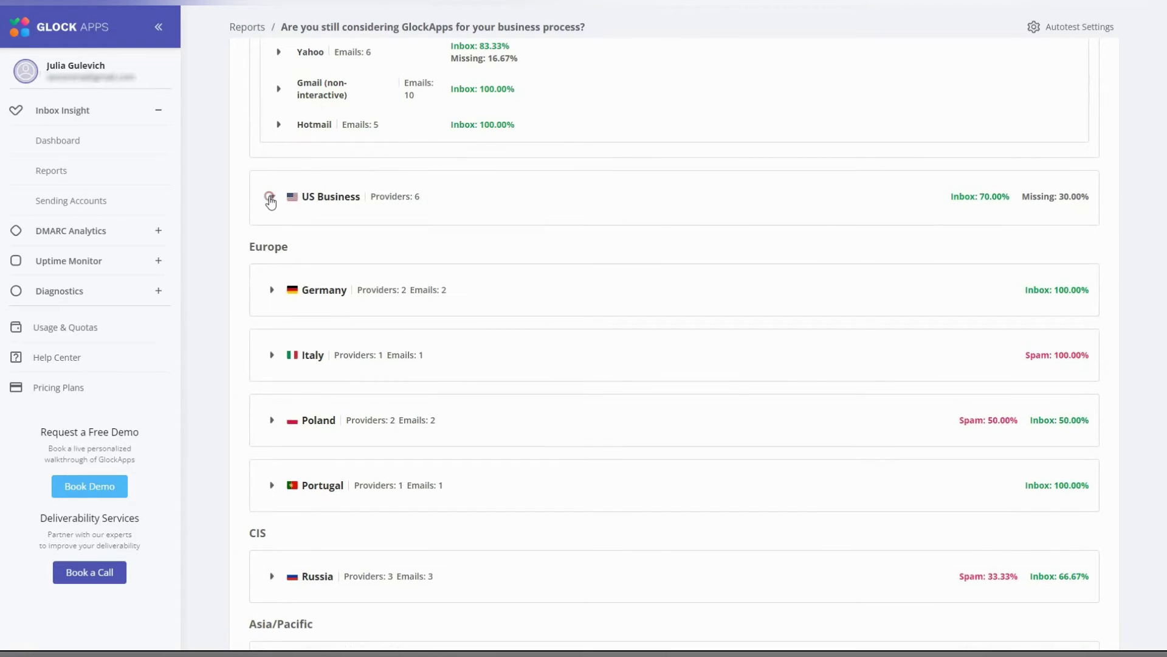
pyautogui.click(275, 265)
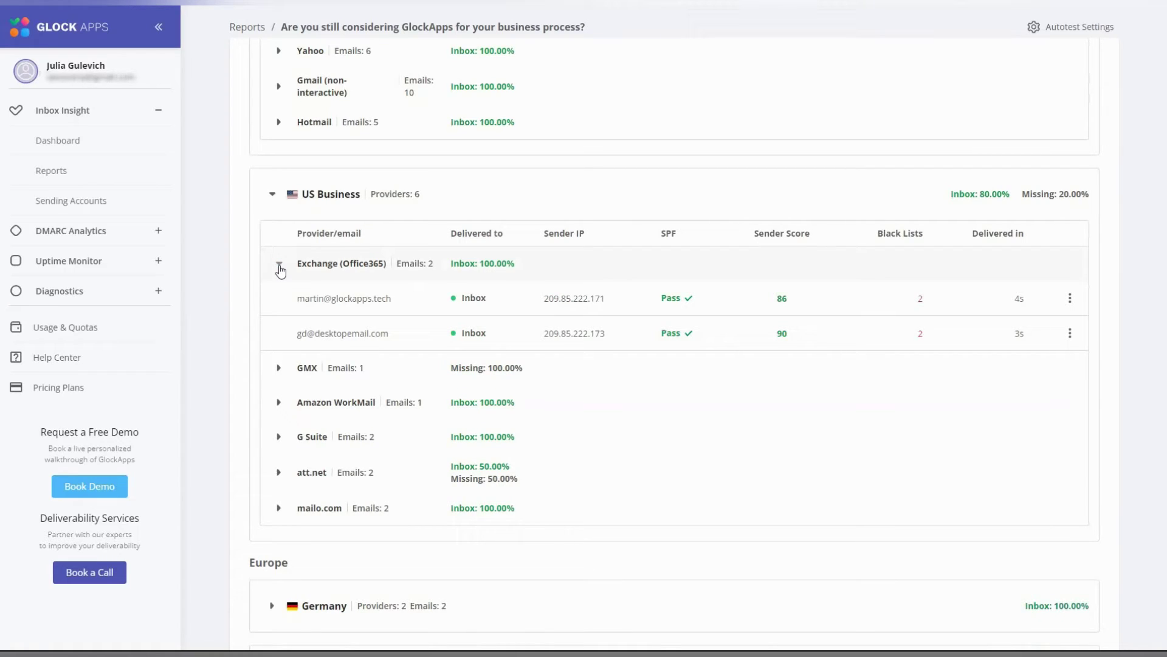
pyautogui.click(1070, 299)
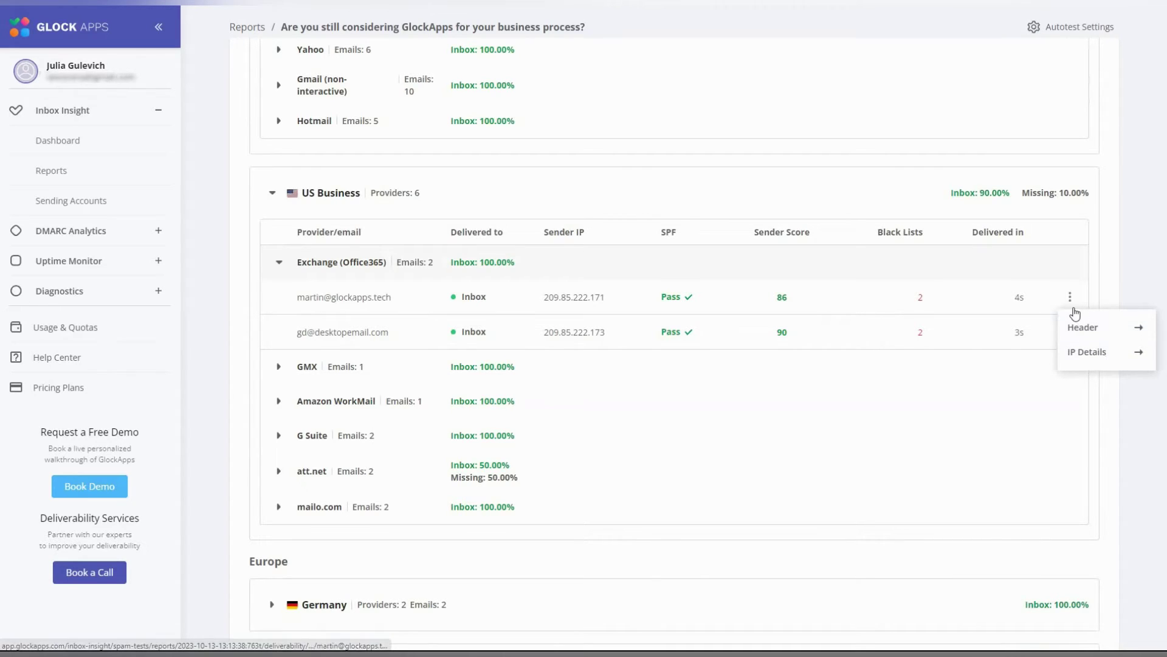
pyautogui.click(1070, 299)
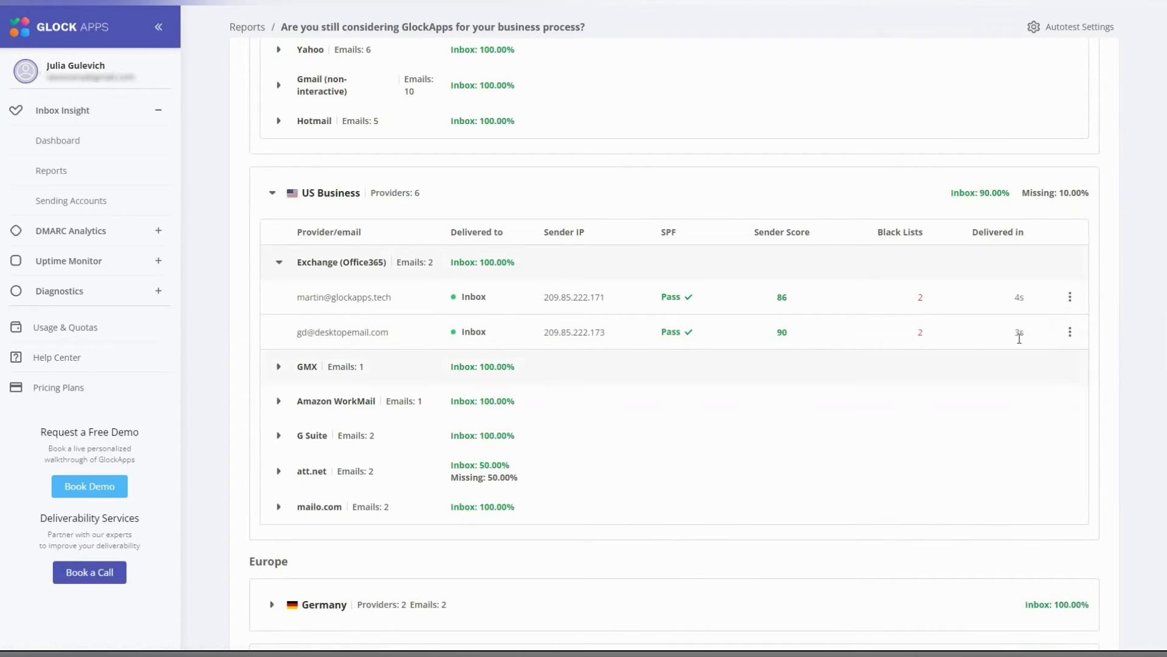
pyautogui.click(279, 262)
pyautogui.scroll(-2, 577, 386)
pyautogui.scroll(-4, 577, 386)
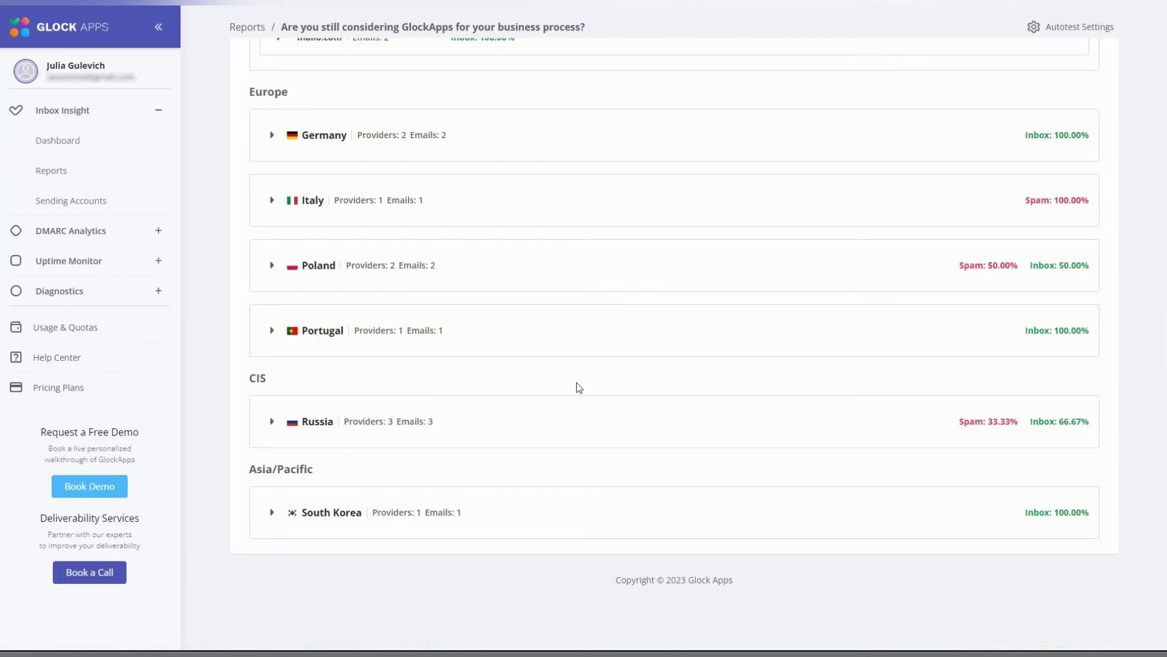
pyautogui.scroll(10, 576, 382)
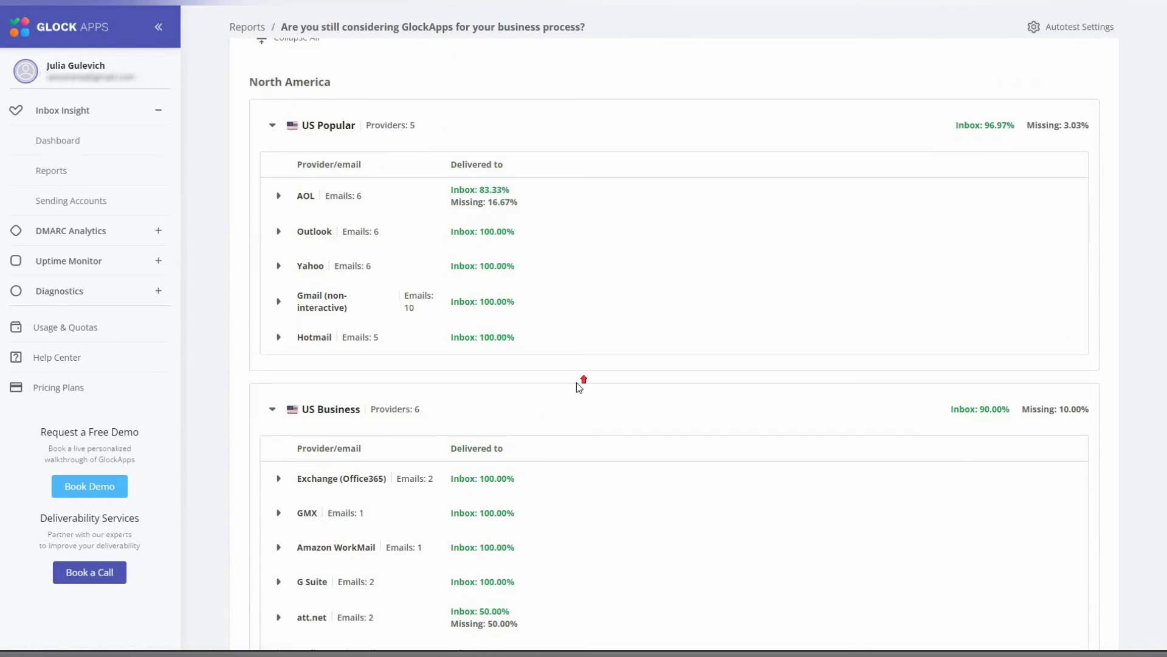
pyautogui.scroll(11, 577, 382)
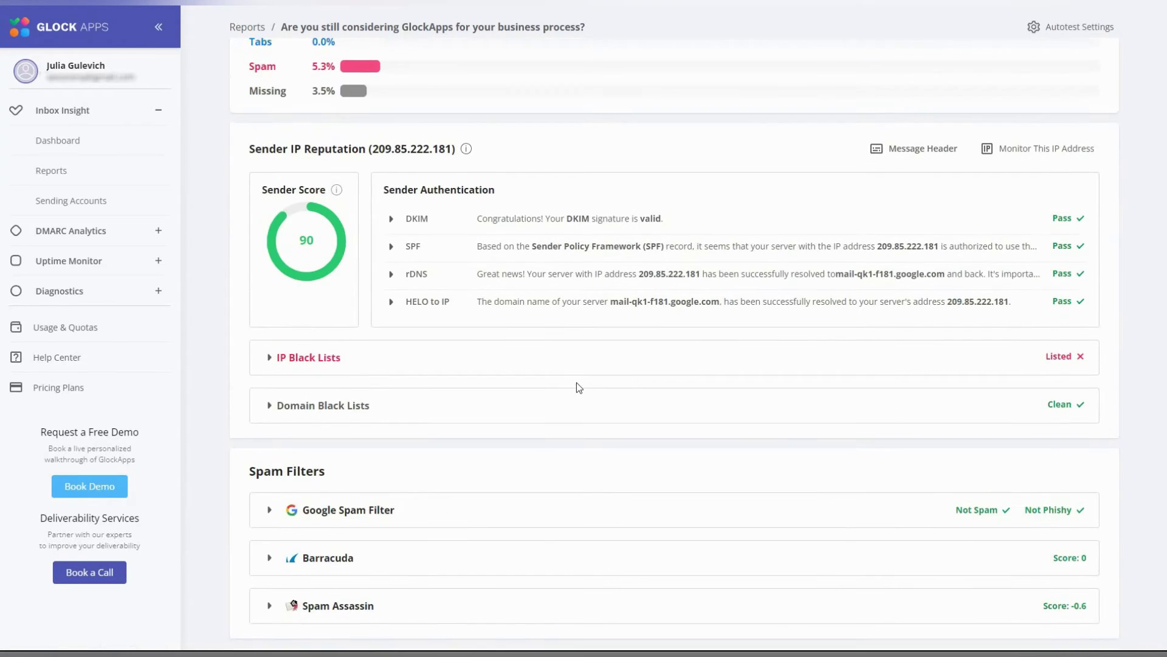
pyautogui.scroll(3, 577, 382)
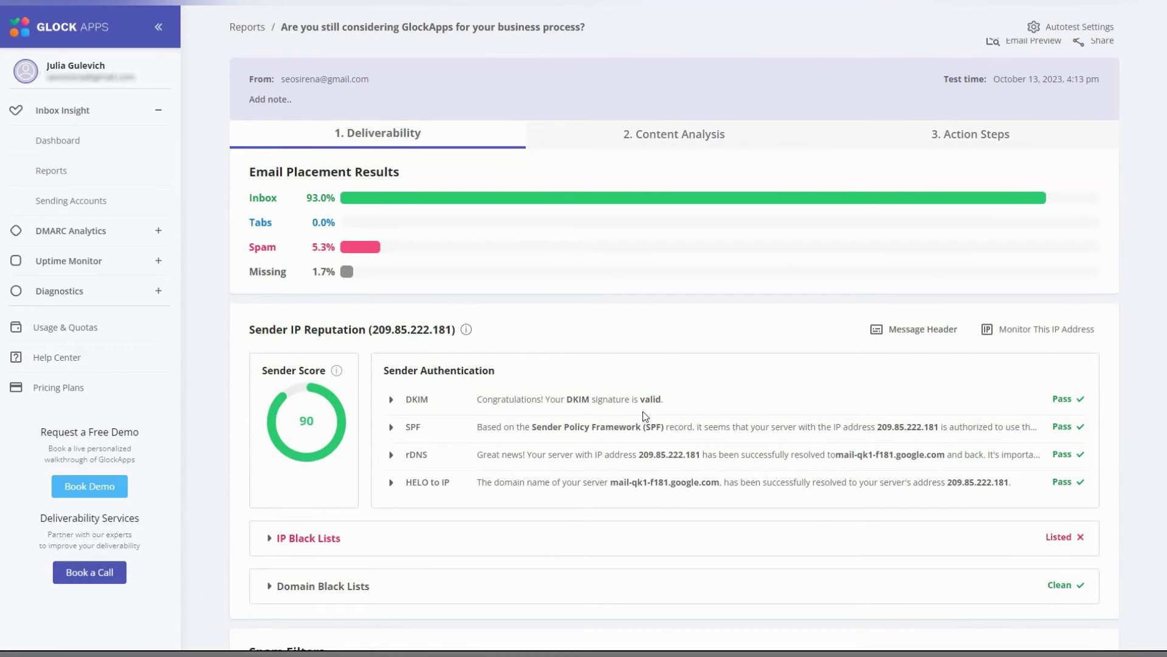
# - Review the email's Content Analysis, scrolling through its Images and Links sections
pyautogui.scroll(2, 645, 416)
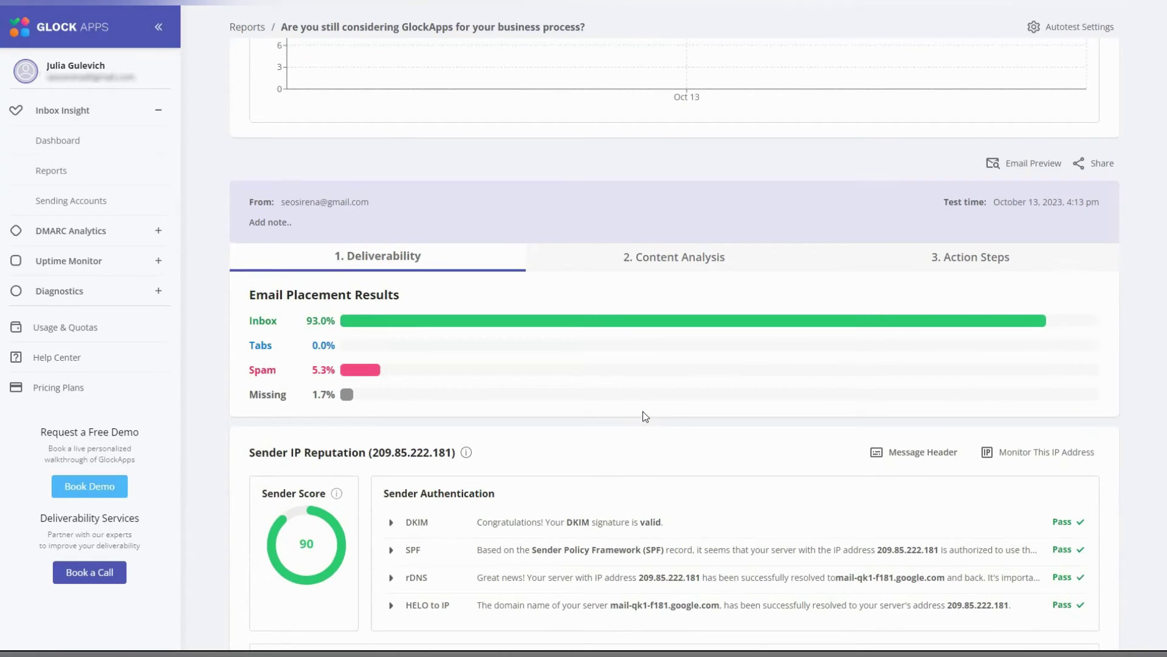
pyautogui.click(682, 267)
pyautogui.scroll(2, 690, 279)
pyautogui.scroll(-5, 717, 378)
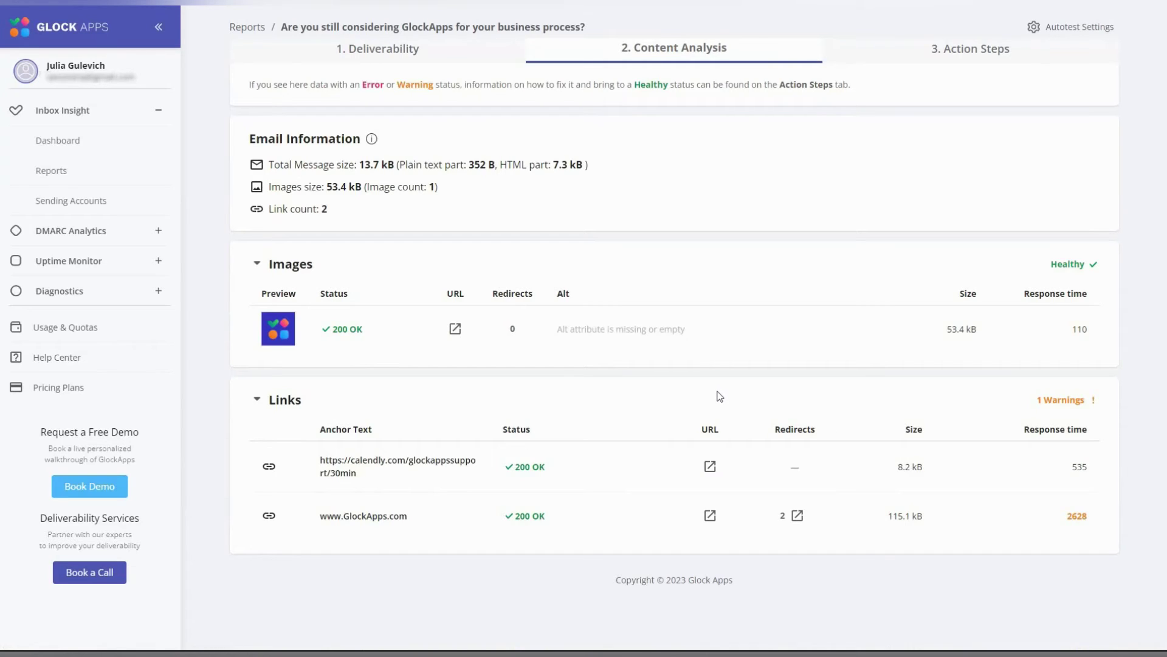
pyautogui.scroll(1, 719, 396)
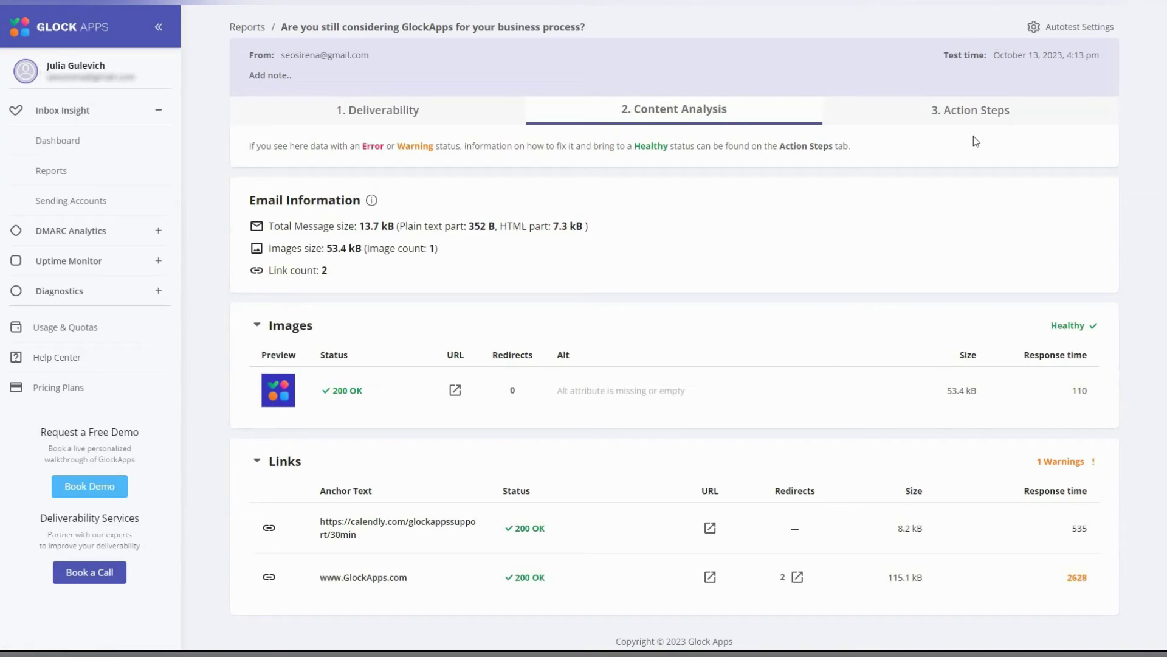
# - Read the Action Steps: SPF records for HELO/EHLO hostnames and sender-score repair
pyautogui.click(977, 120)
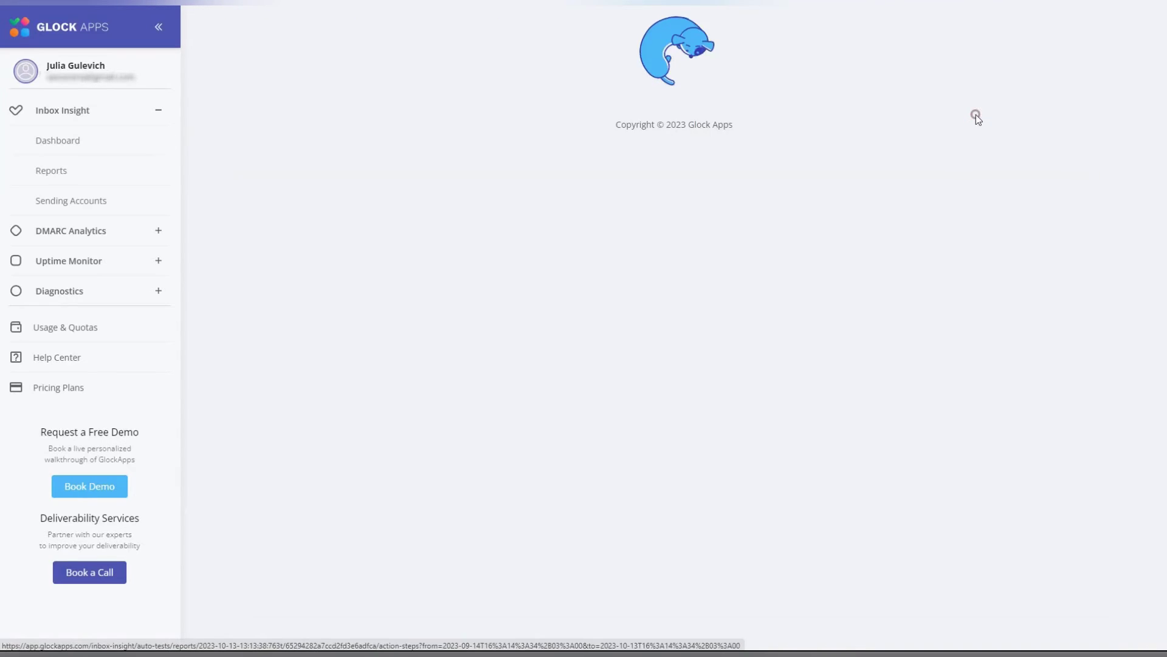
pyautogui.scroll(-3, 919, 361)
pyautogui.scroll(-6, 919, 360)
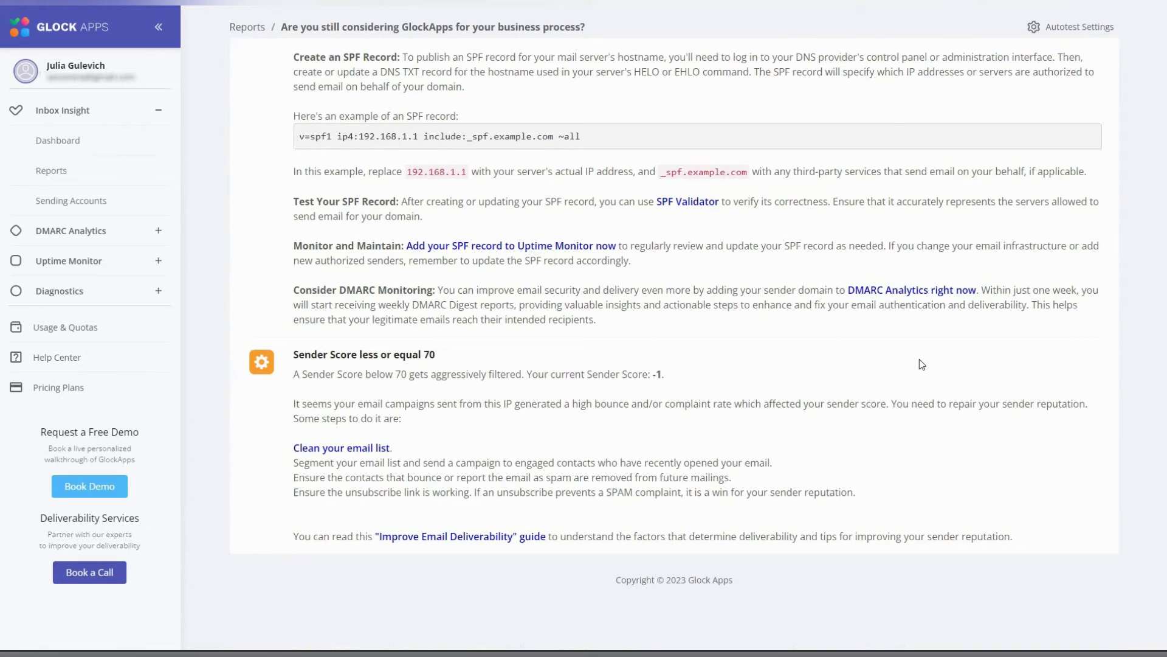
pyautogui.scroll(4, 914, 396)
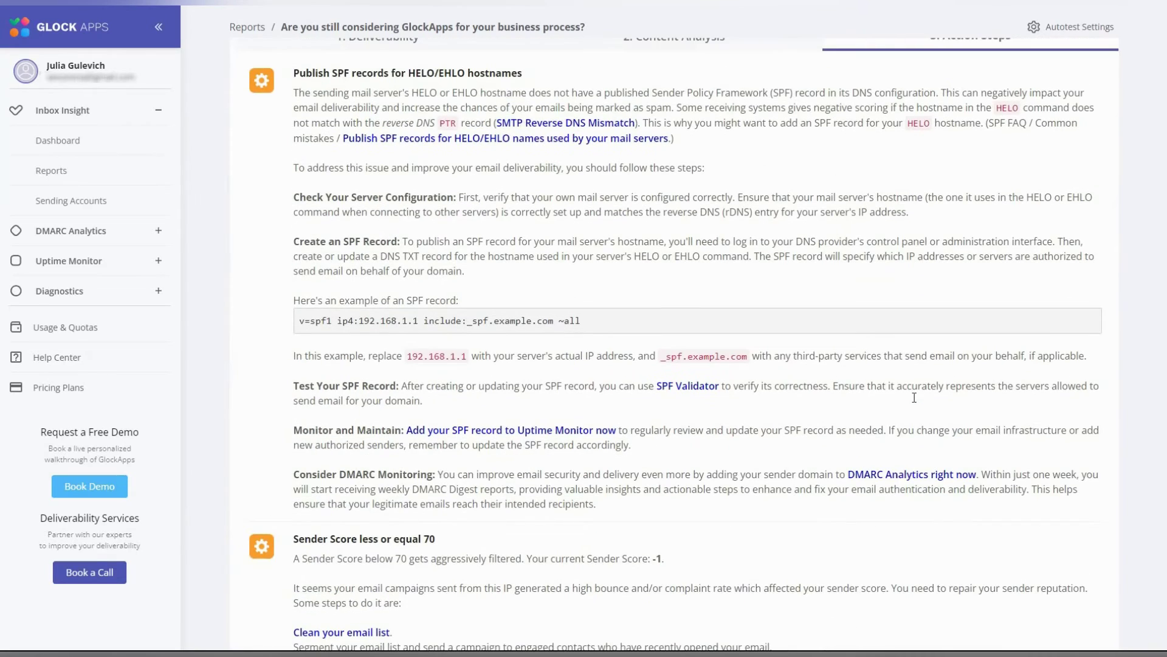
pyautogui.scroll(4, 913, 396)
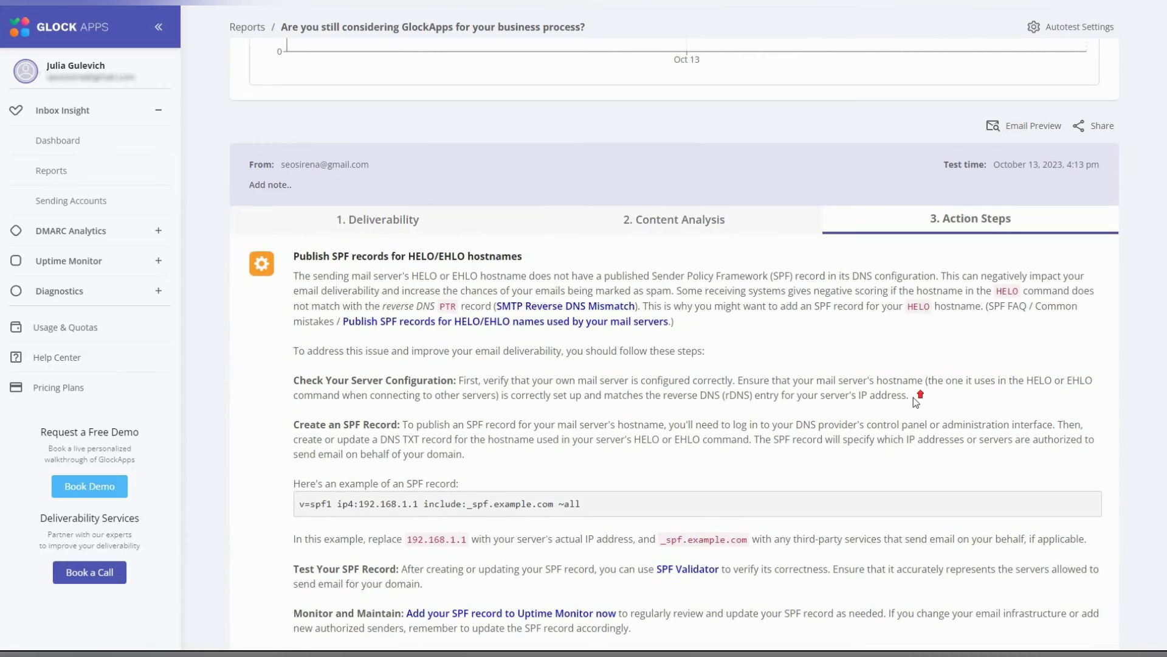
pyautogui.scroll(1, 913, 397)
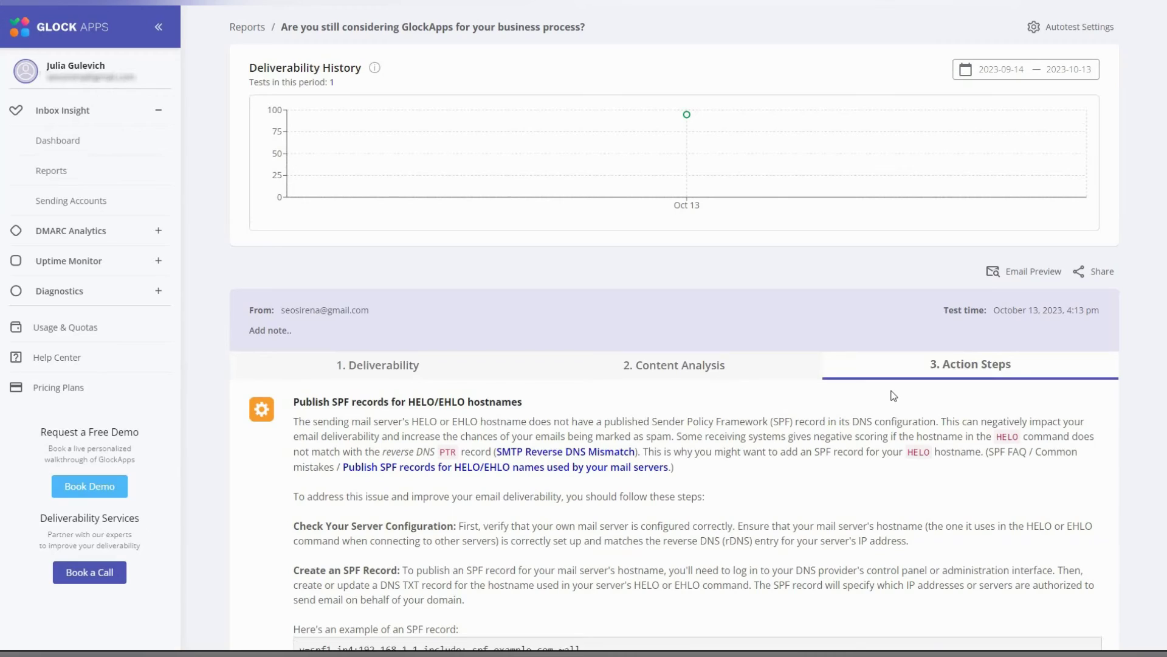
# - Show Deliverability results with history limited to This Week (2023-10-08 to 2023-10-14)
pyautogui.click(395, 367)
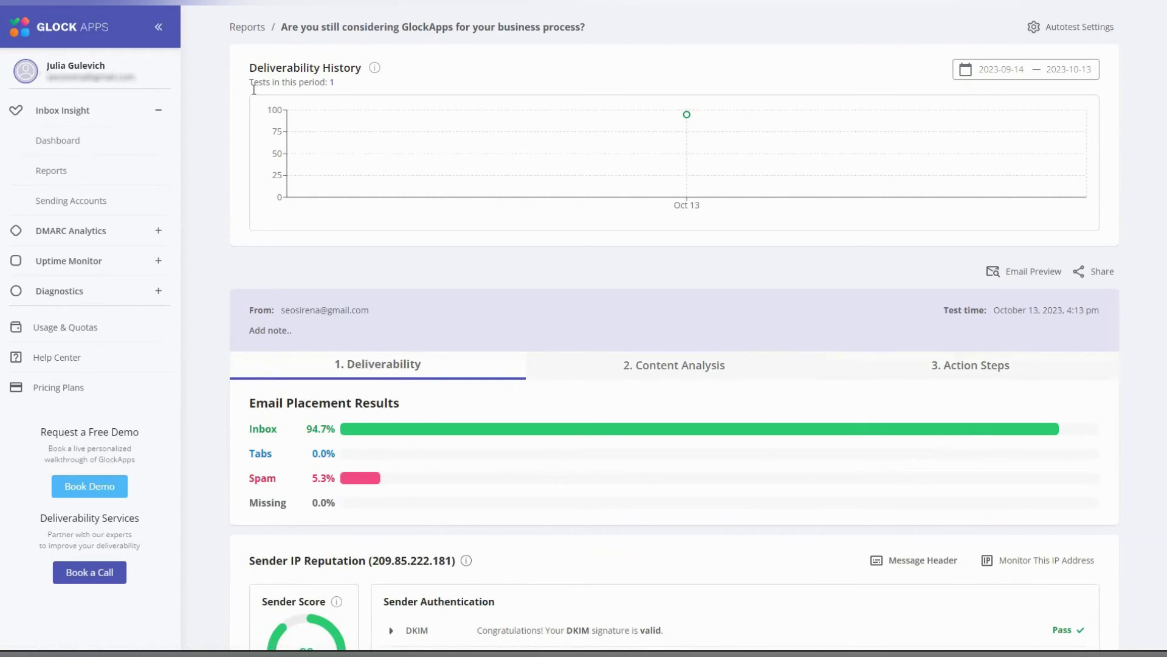
pyautogui.moveTo(375, 70)
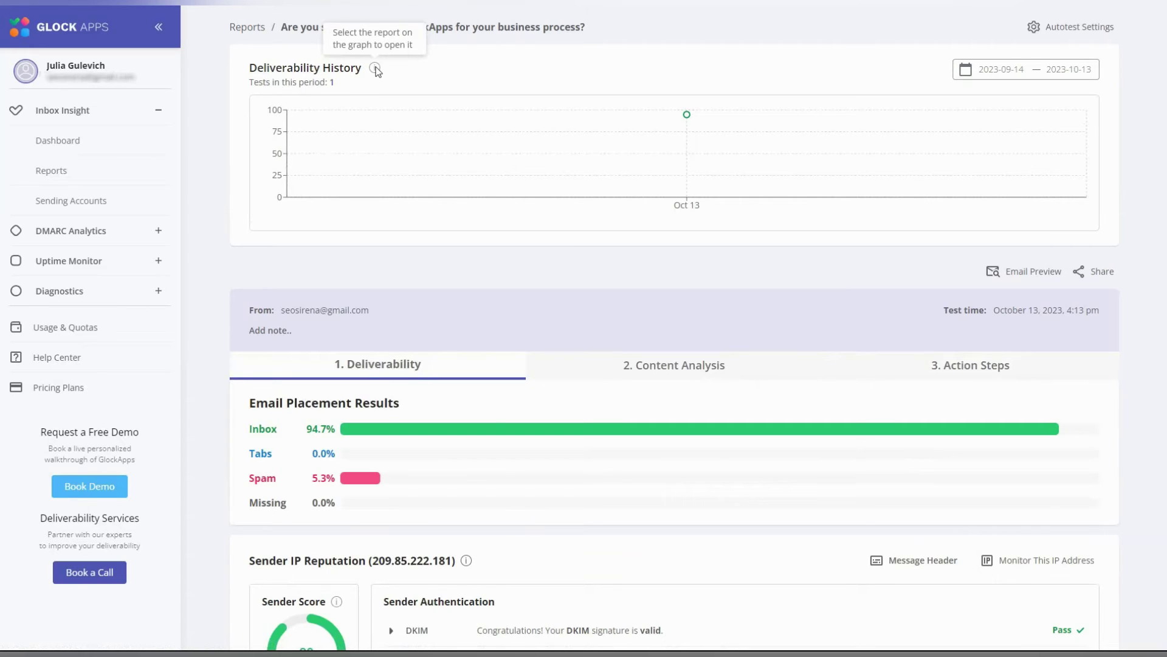
pyautogui.moveTo(330, 126)
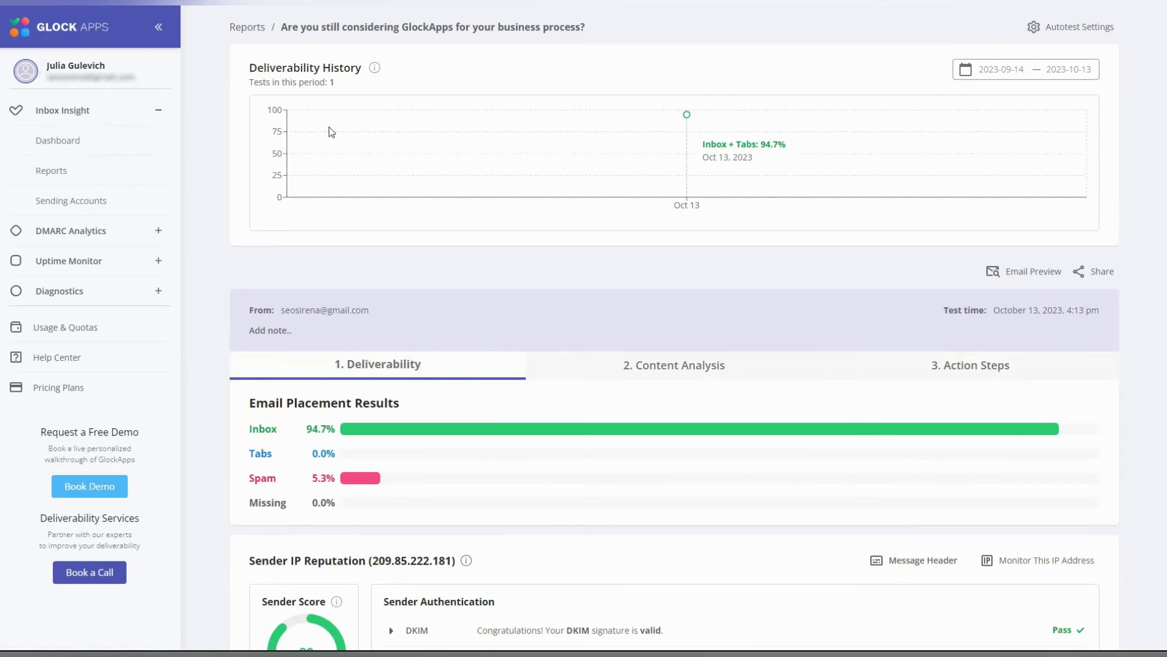
pyautogui.click(1079, 72)
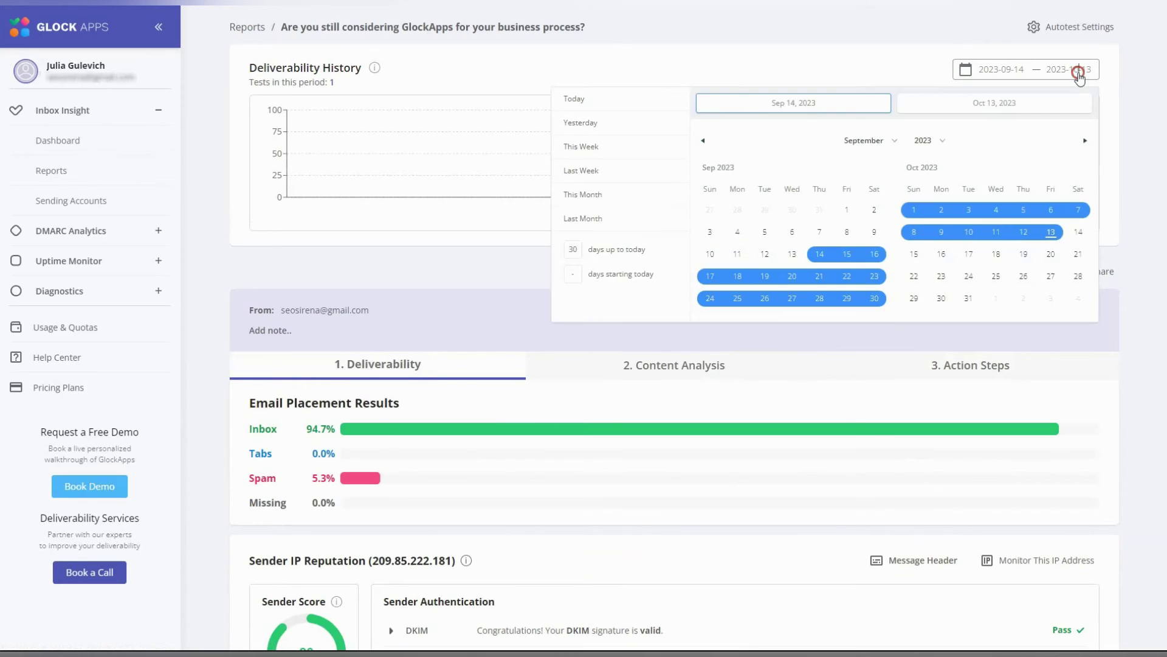
pyautogui.click(585, 147)
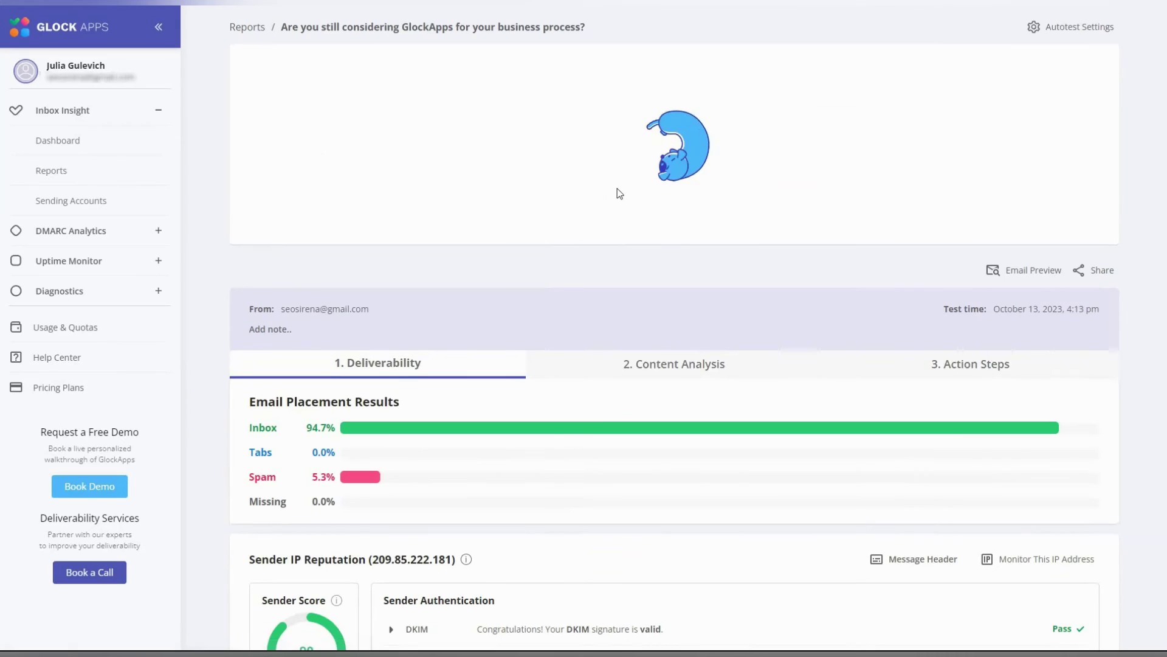
# - Preview the tested email, toggling the Raw Message source on and off
pyautogui.click(1027, 275)
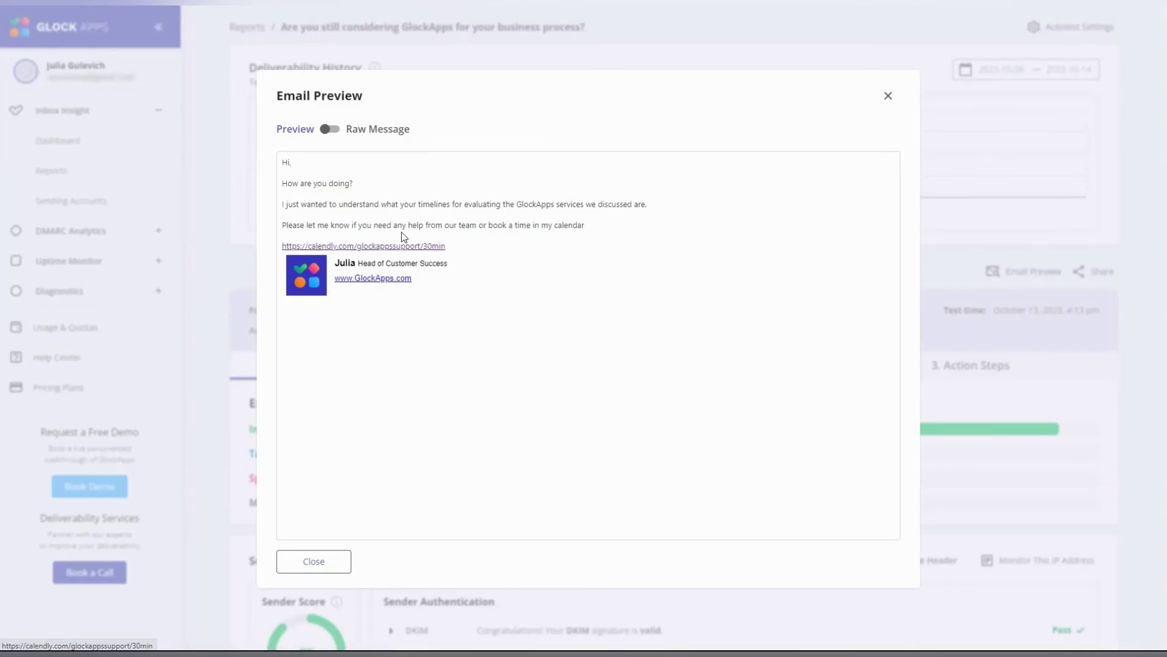
pyautogui.click(331, 129)
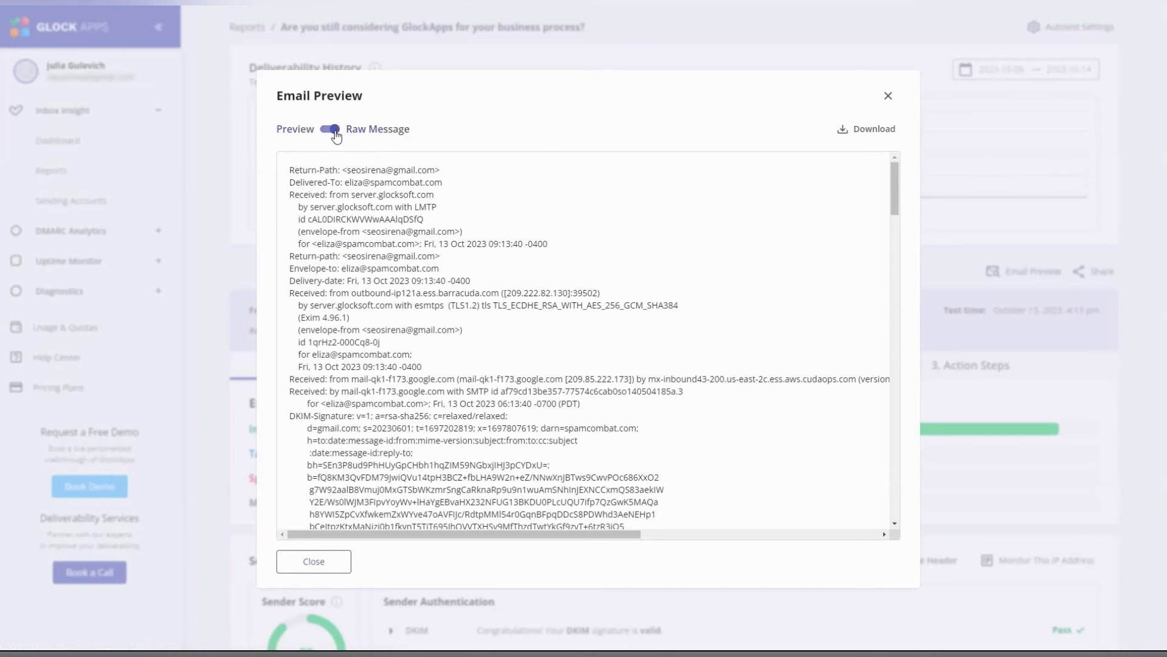
pyautogui.click(325, 130)
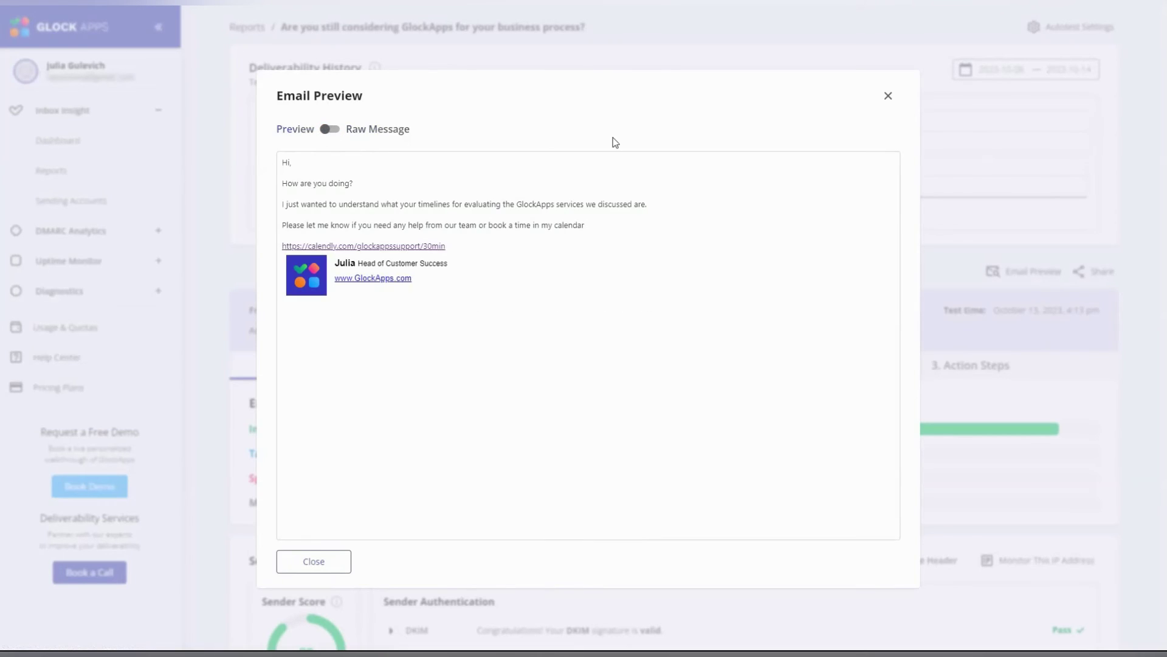
pyautogui.click(887, 95)
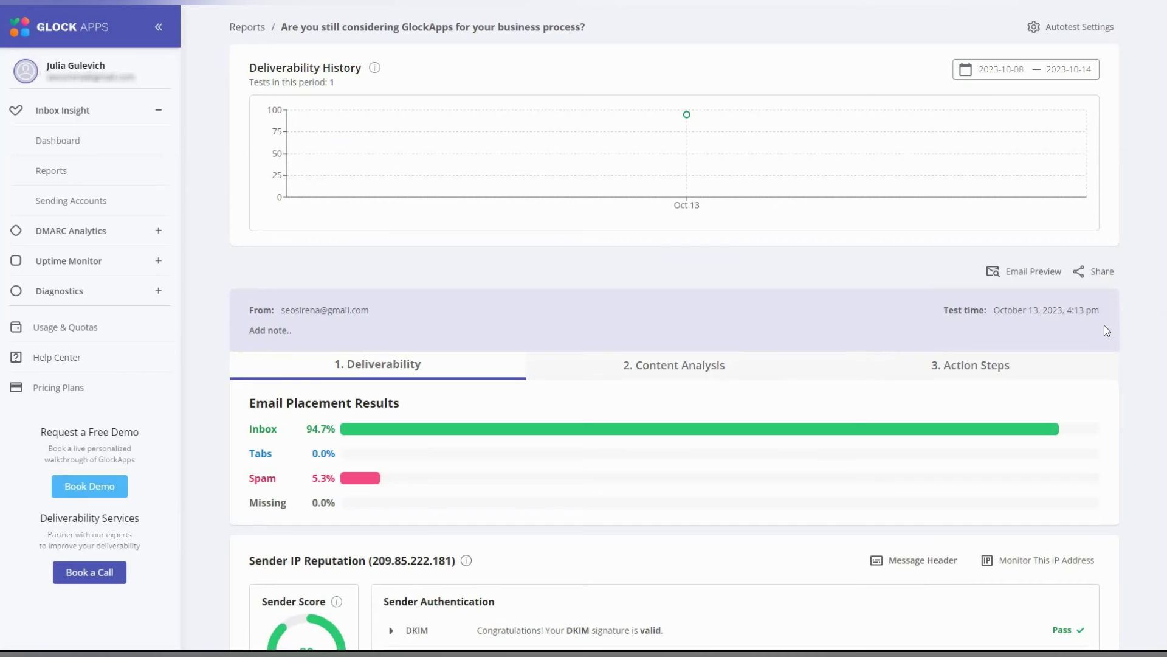
# - Copy the report's shareable link via Share
pyautogui.click(1104, 273)
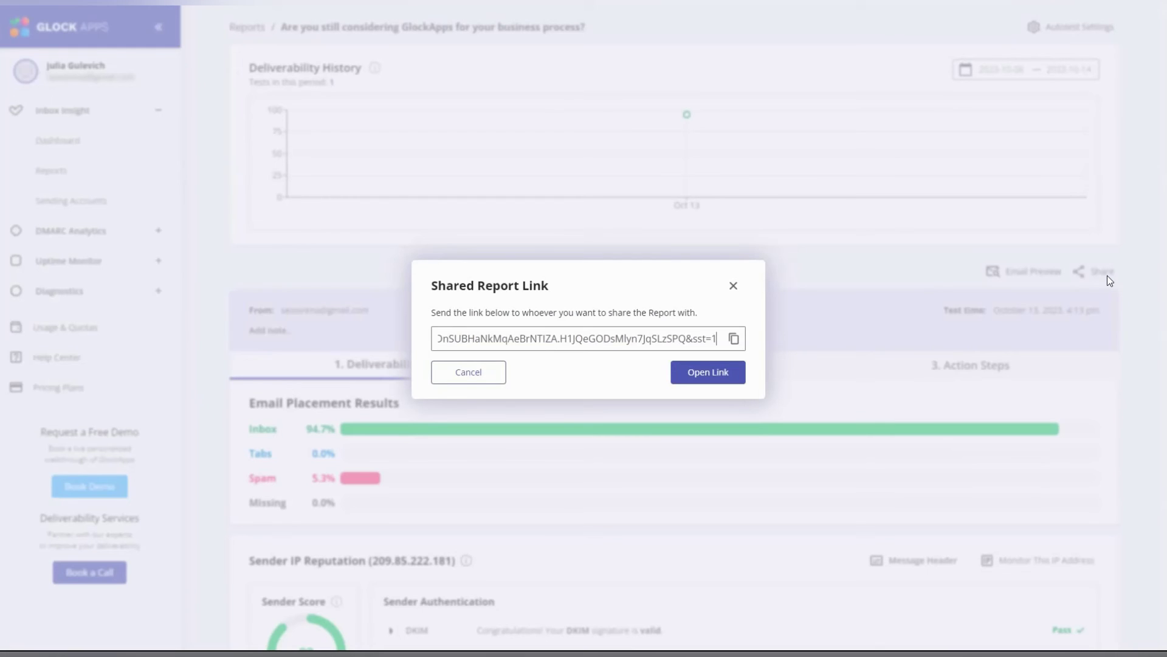
pyautogui.click(734, 338)
pyautogui.click(733, 285)
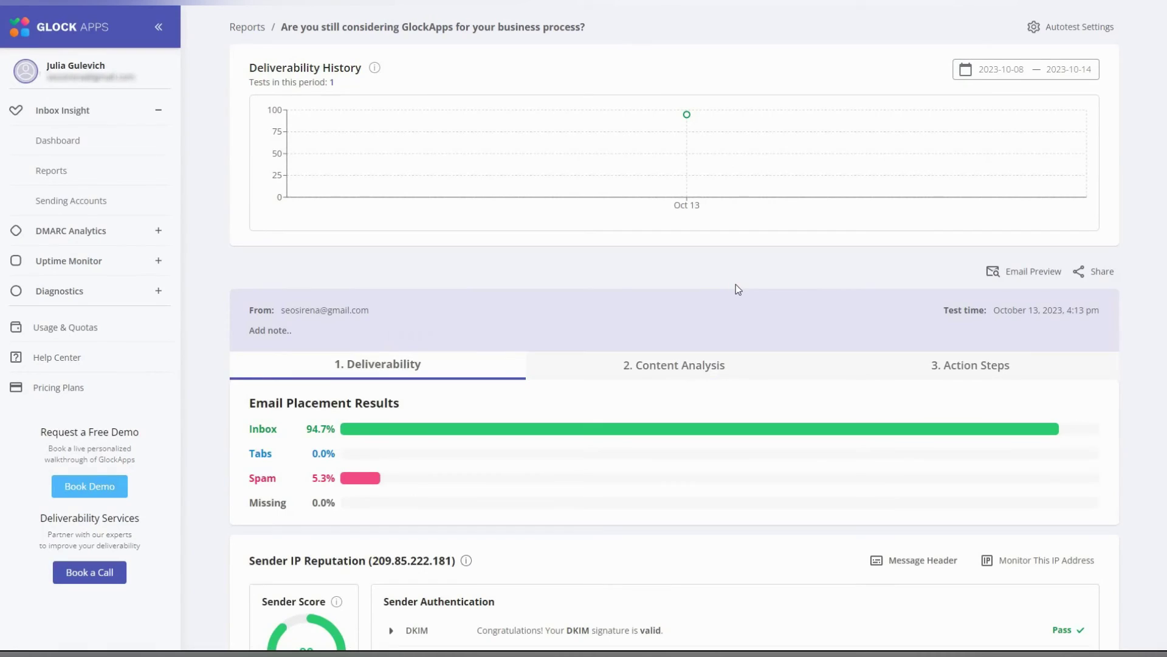
# - Return to the Automatic Tests list and tick then untick 'my test' (94.7% inbox)
pyautogui.click(246, 27)
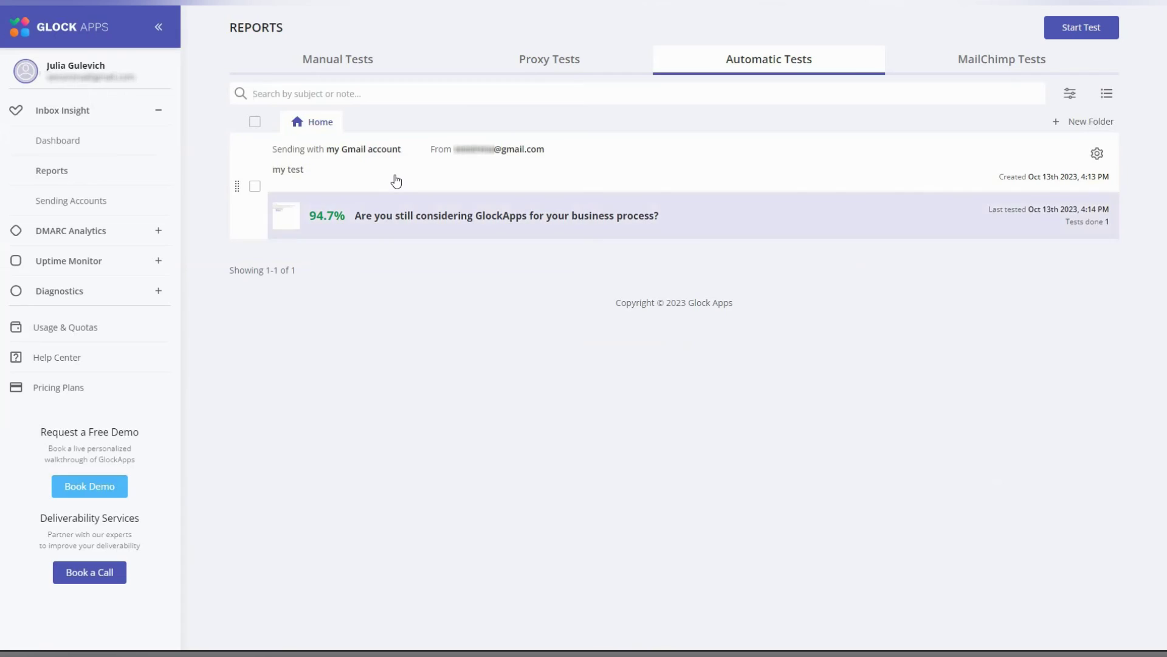
pyautogui.click(254, 188)
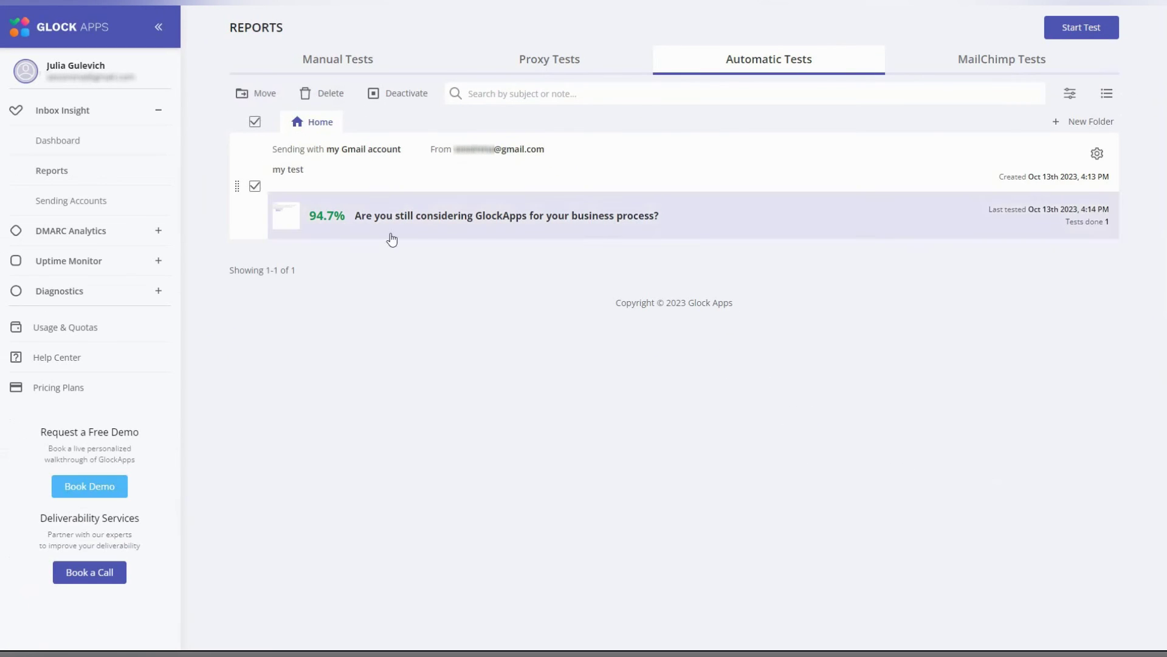
pyautogui.click(255, 186)
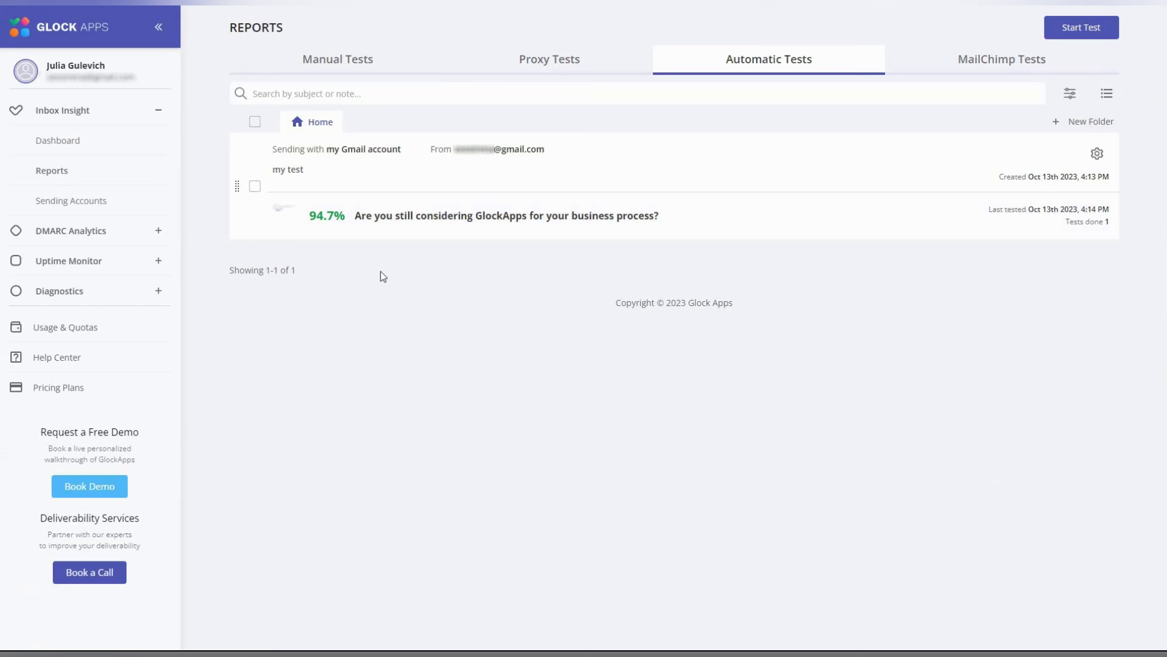